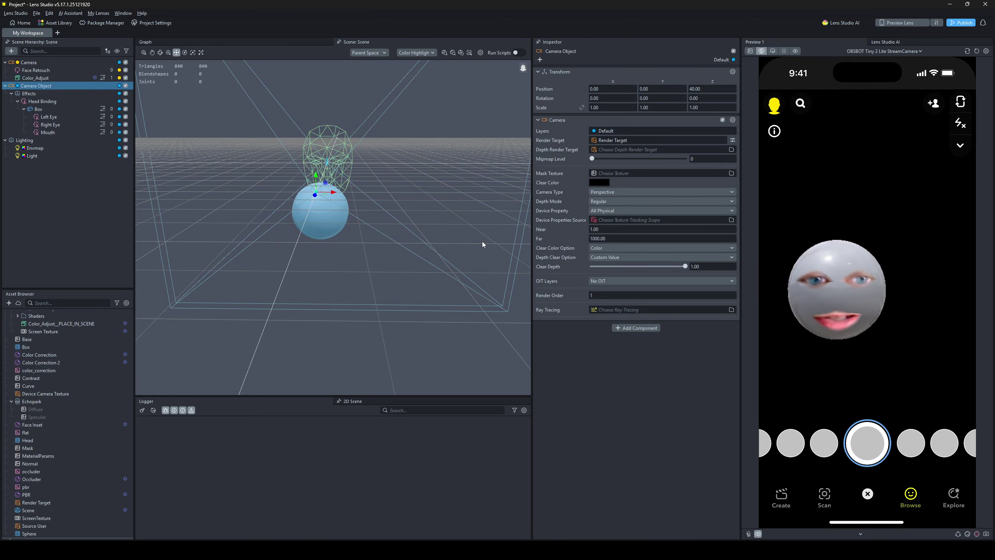
Try Clear Color Option None on the Camera Object and restore it to Color.
left_click(615, 248)
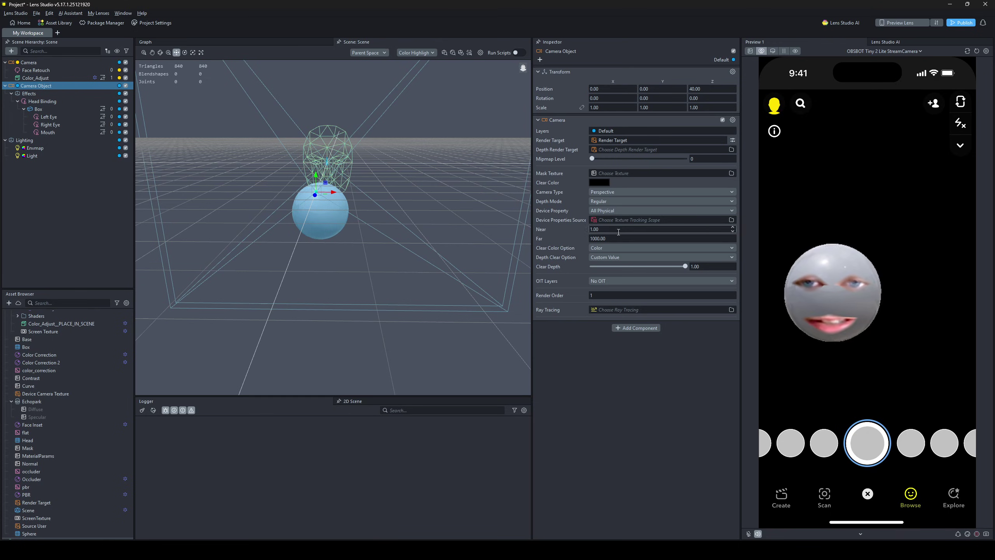
left_click(625, 234)
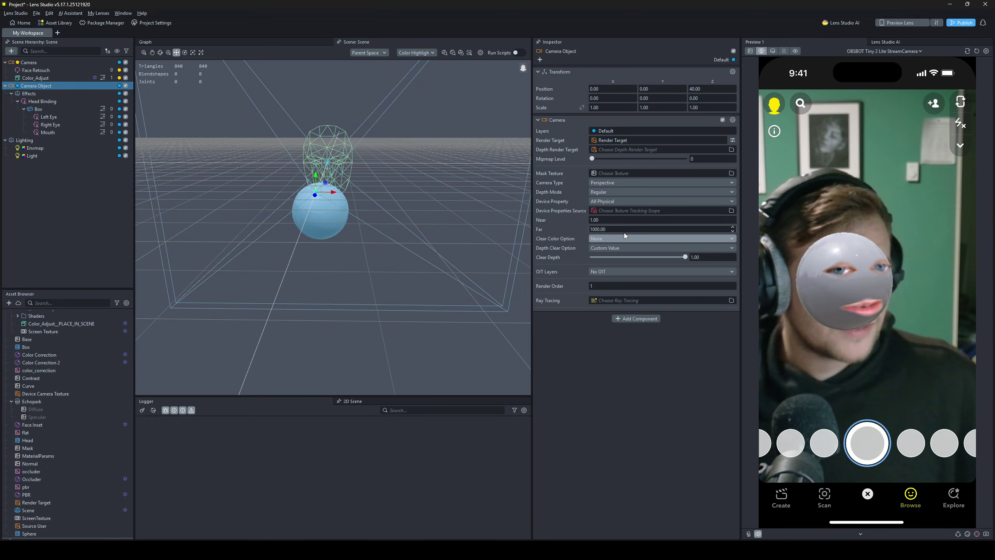
left_click(622, 237)
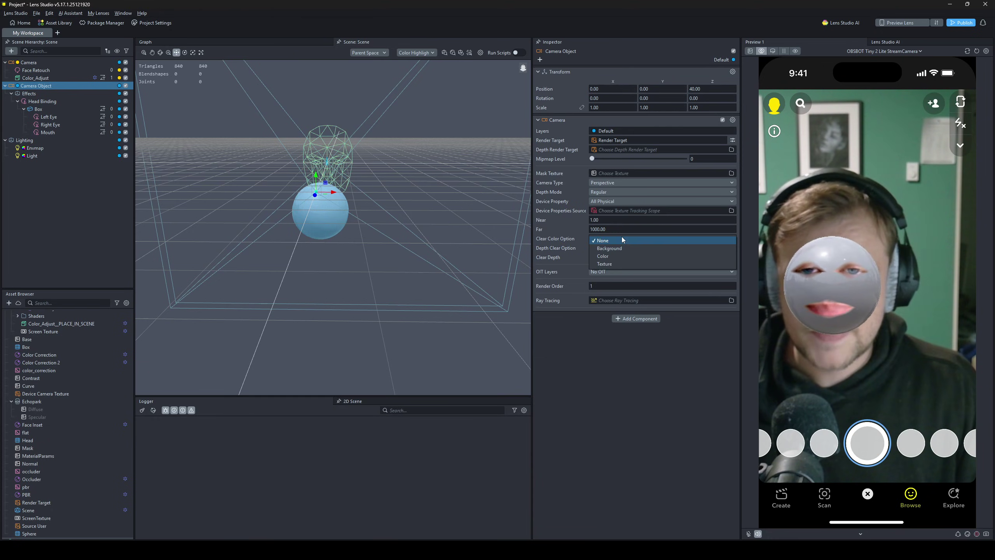
left_click(625, 257)
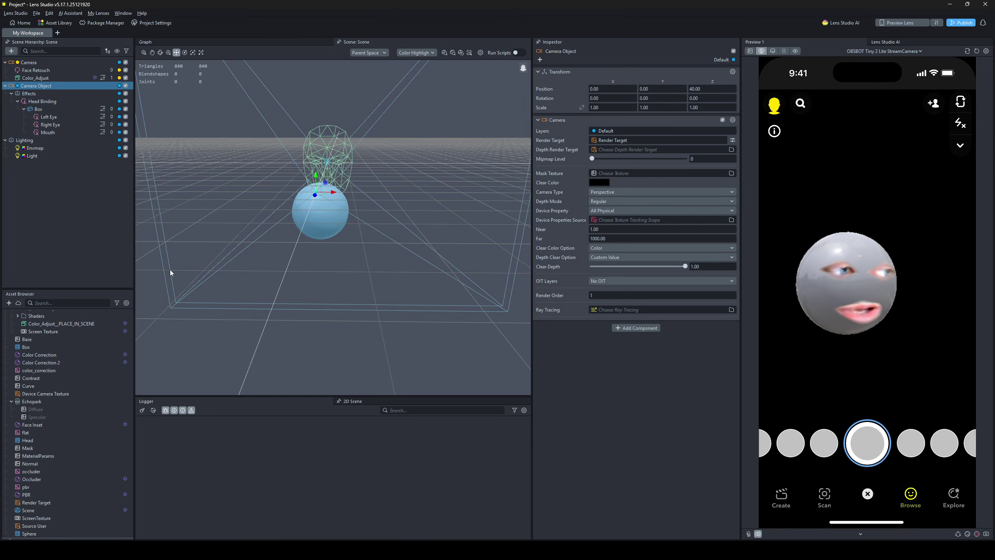
Review the Left Eye's Face Inset texture and the Source User render target of the first Camera.
left_click(59, 117)
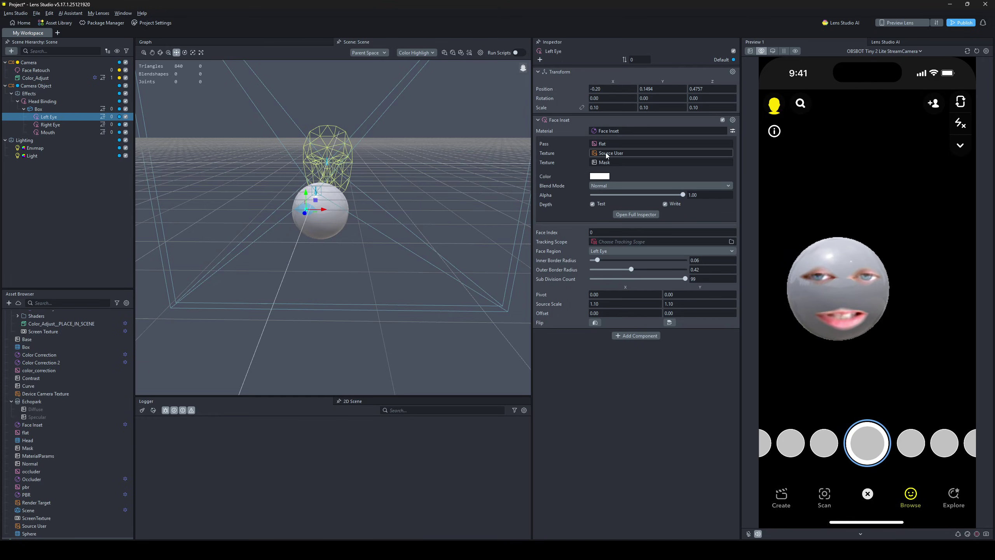
left_click(82, 63)
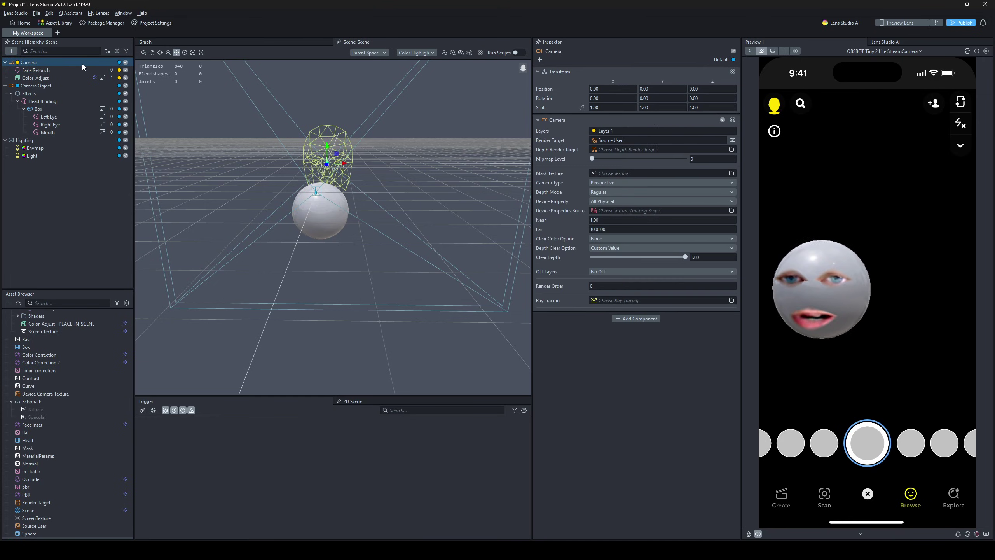
left_click(598, 140)
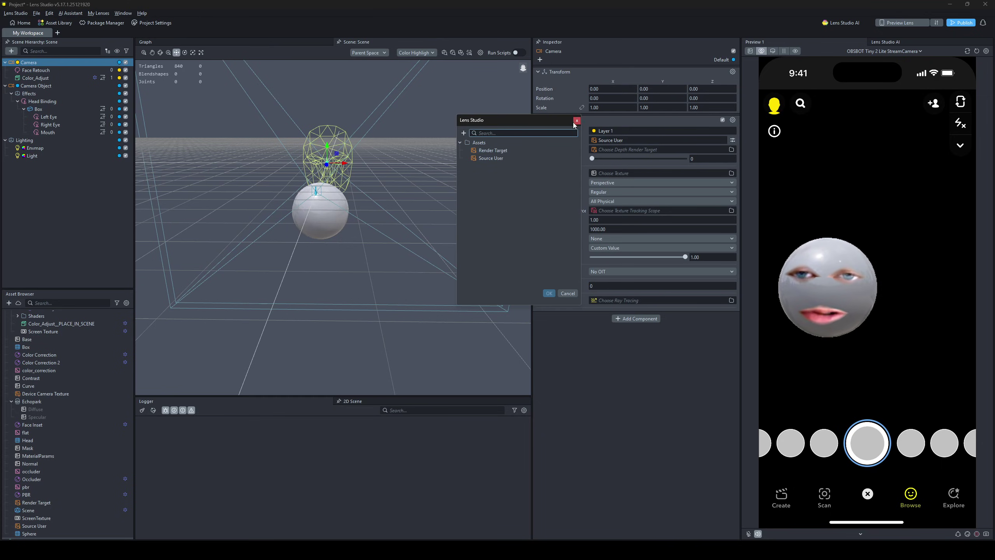
double_click(481, 157)
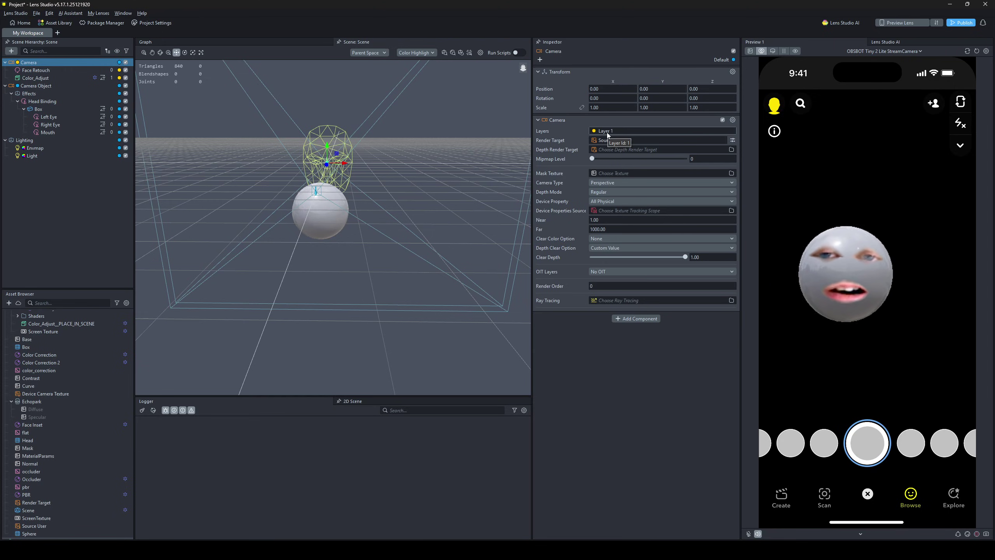
Try Teeth Whitening intensity 2.50 on Face Retouch and return it to 1.00.
left_click(36, 70)
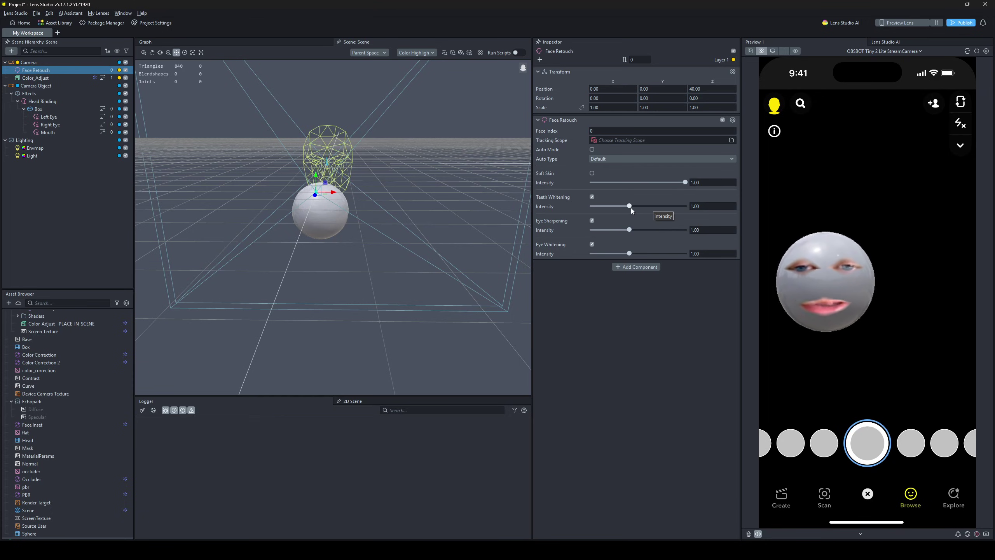
left_click_drag(629, 206, 679, 211)
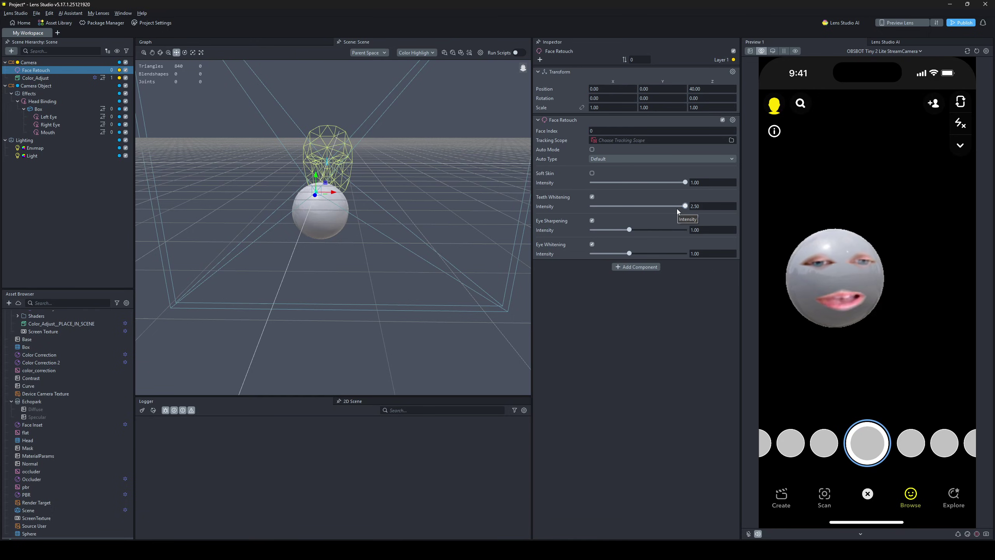
left_click(713, 206)
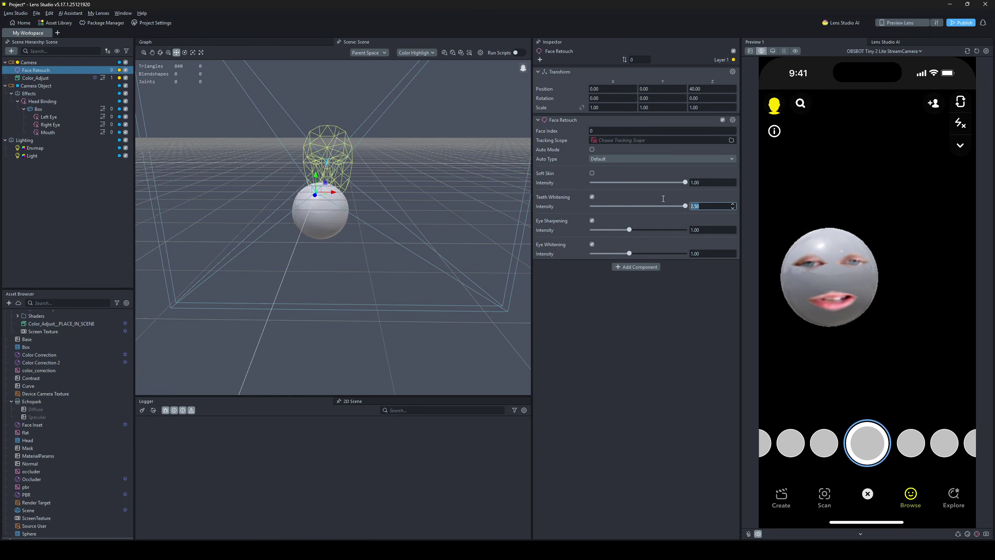
type("1")
key("Return")
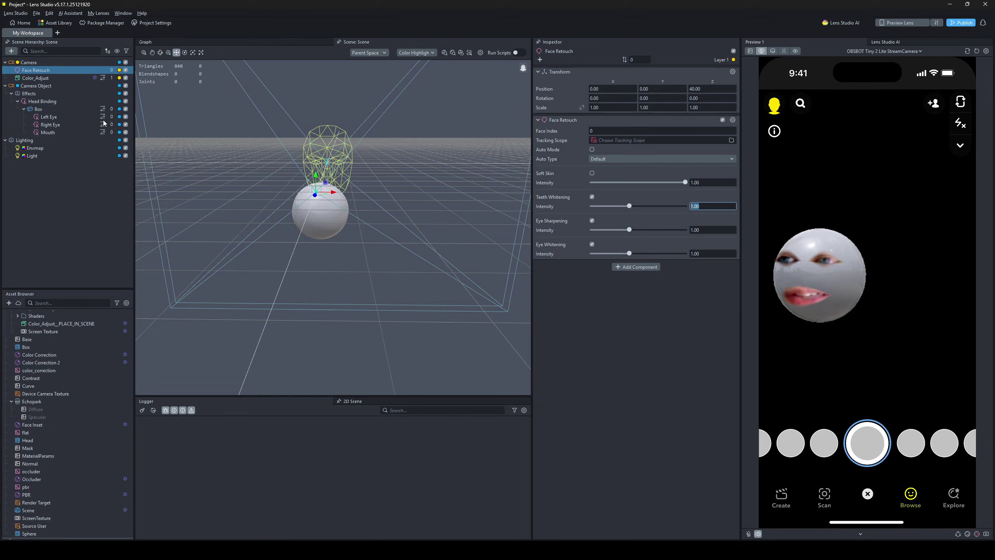
Try Eye Whitening intensity 2.50 on Face Retouch and return it to 1.00.
left_click_drag(629, 254, 637, 253)
left_click(728, 255)
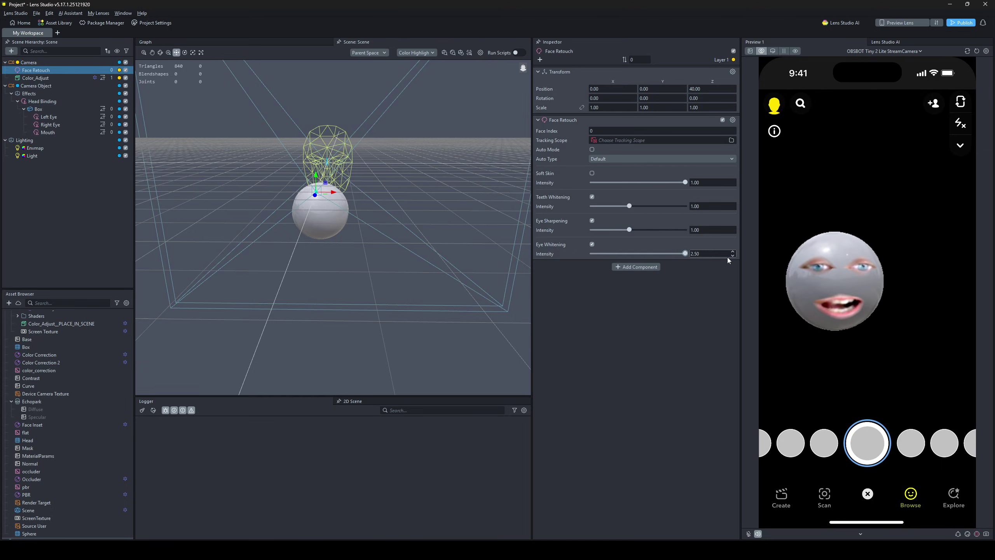
type("2.5")
key("Return")
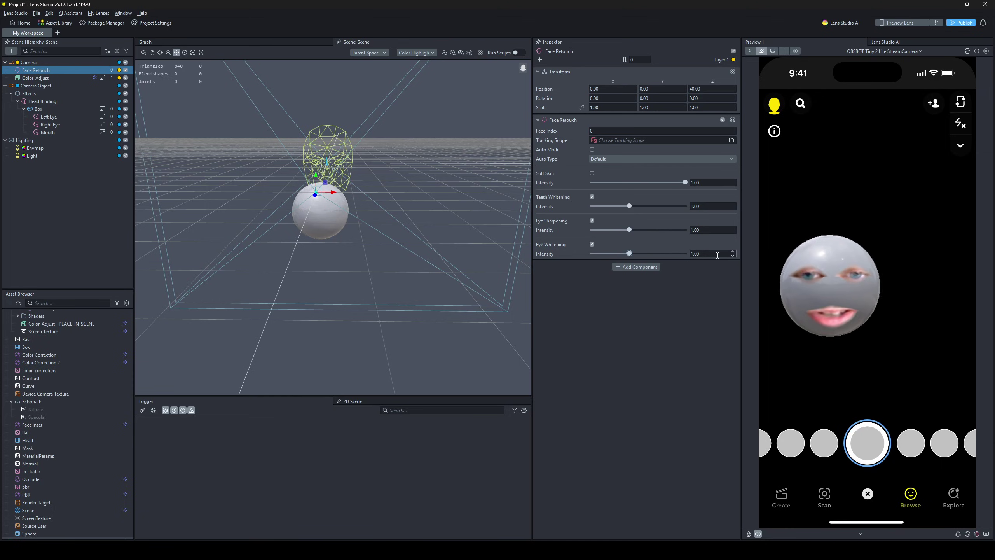
key("ctrl+z")
left_click_drag(629, 253, 686, 253)
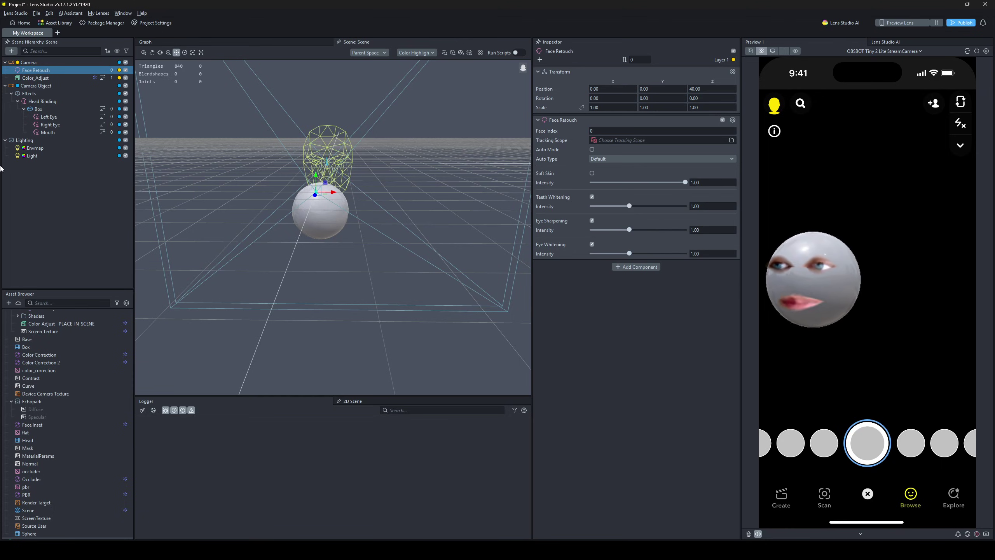
Inspect the Post Effect settings of the Color_Adjust object without renaming it.
left_click_drag(35, 78, 90, 81)
key("ctrl+z")
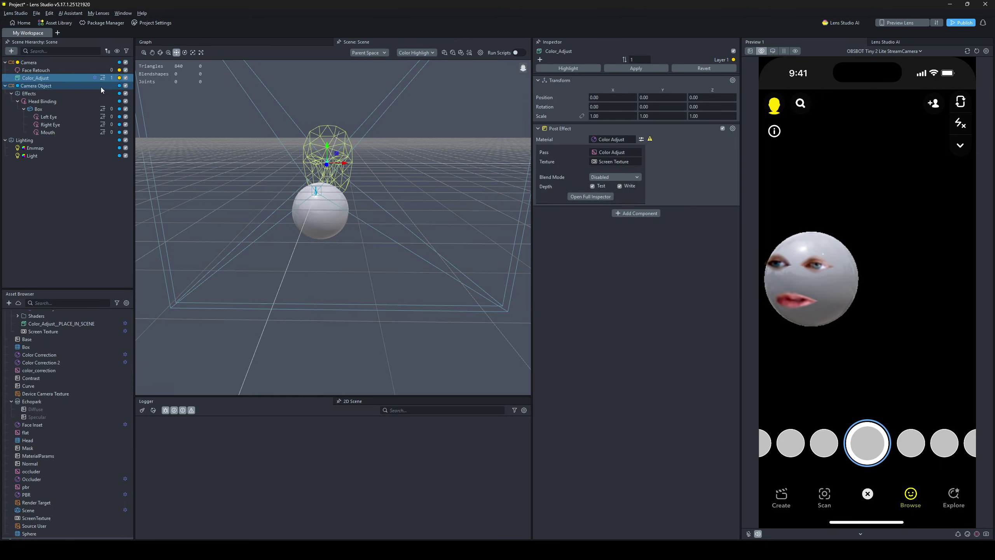
double_click(85, 75)
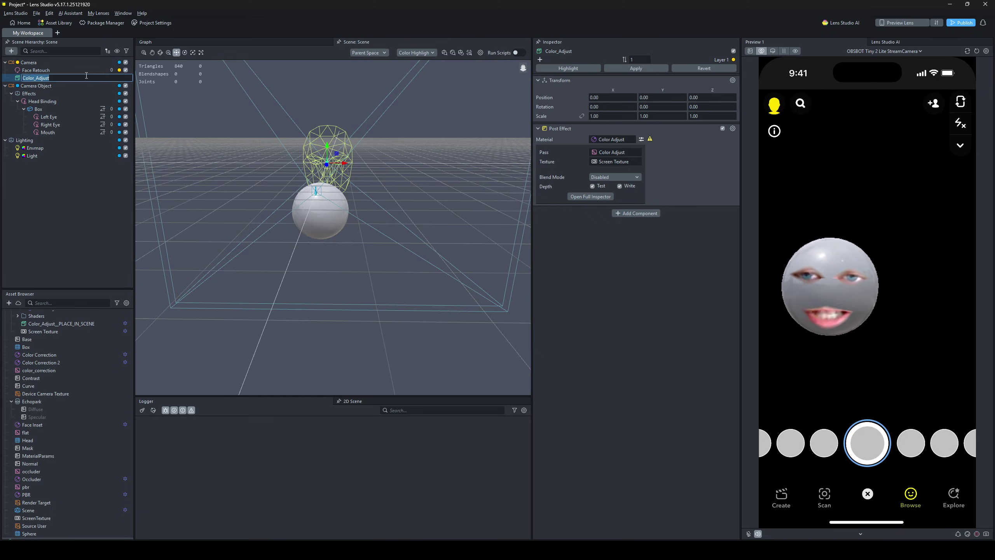
key("Return")
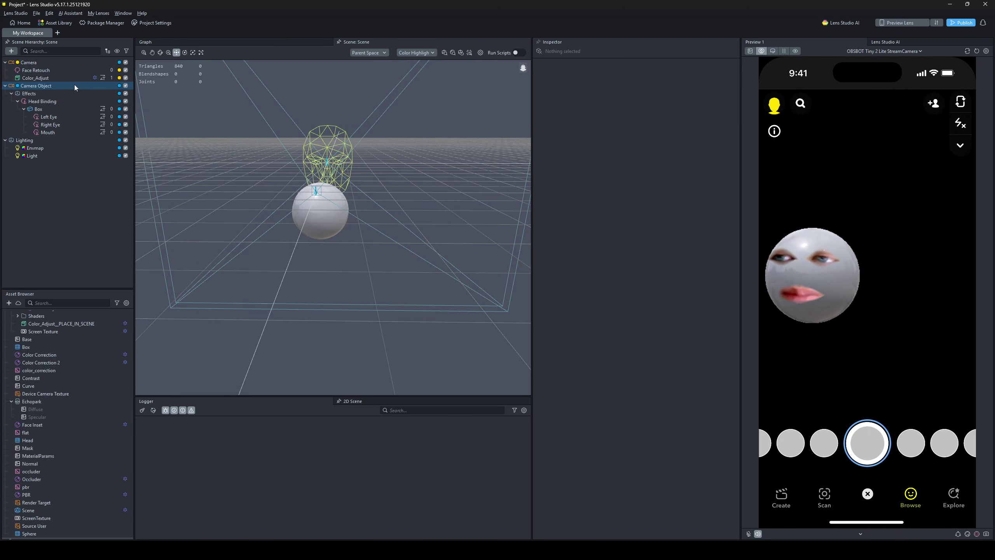
Search the Asset Library for "color adjust", look over the Color Adjust asset, and close the library.
left_click(55, 23)
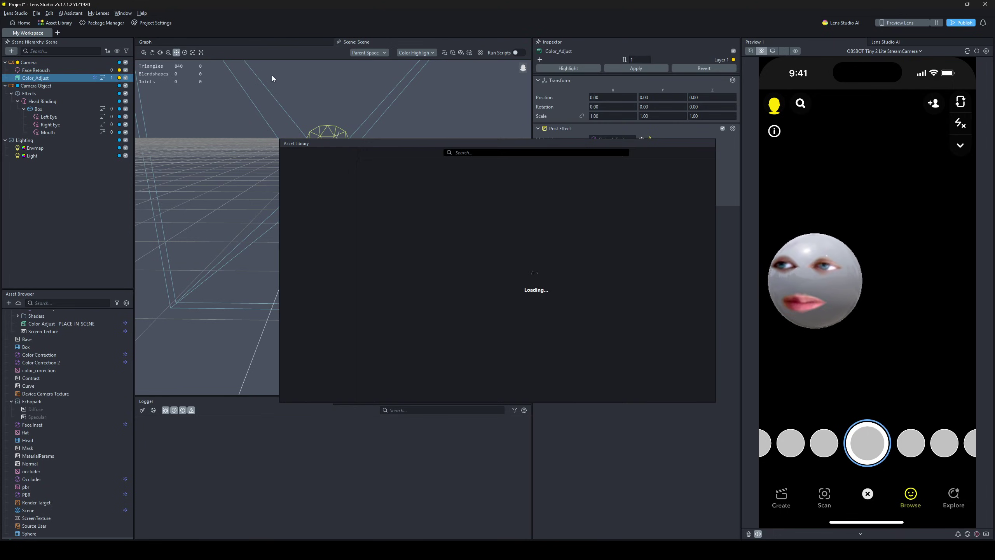
left_click(478, 152)
type("color adj")
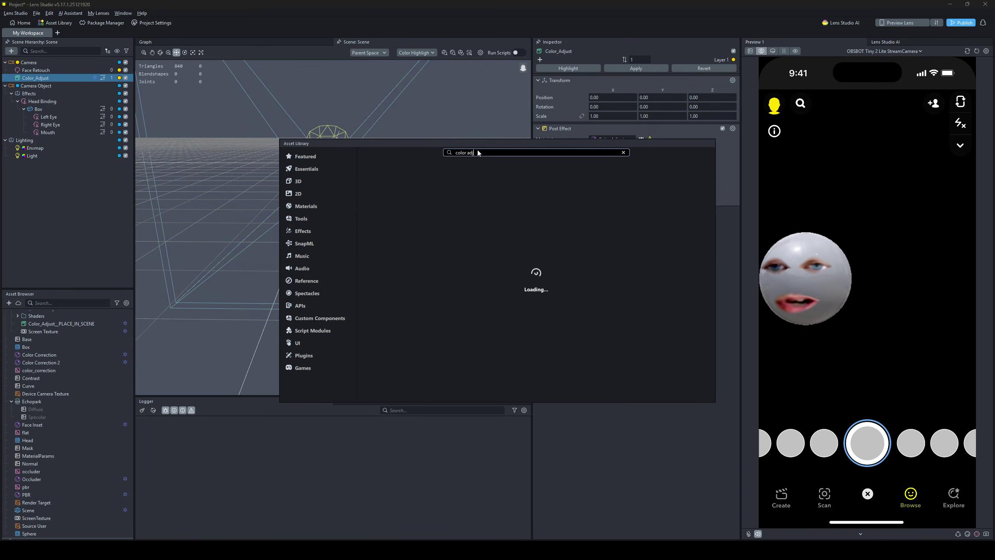
type("ust")
scroll(657, 332, "down", 3)
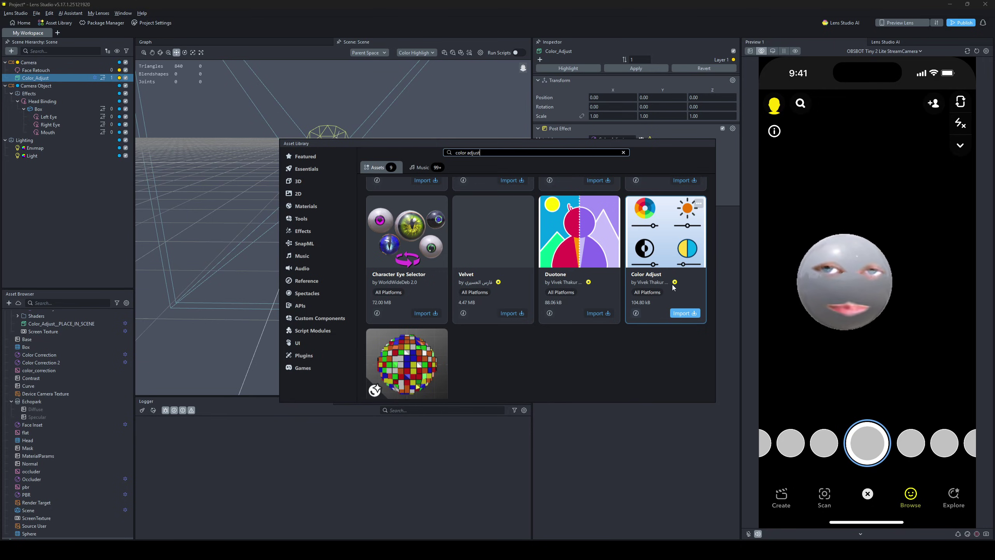
scroll(673, 292, "up", 2)
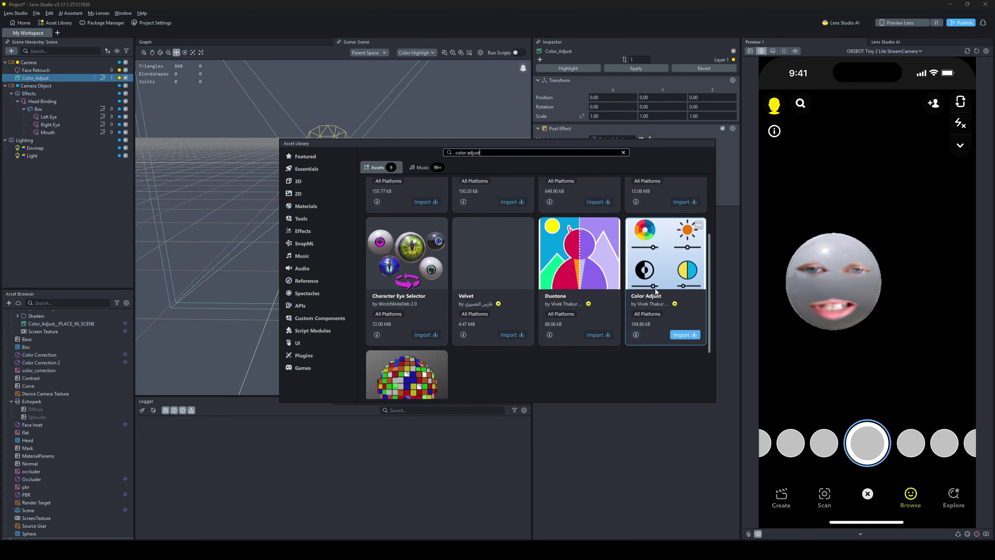
scroll(651, 312, "up", 3)
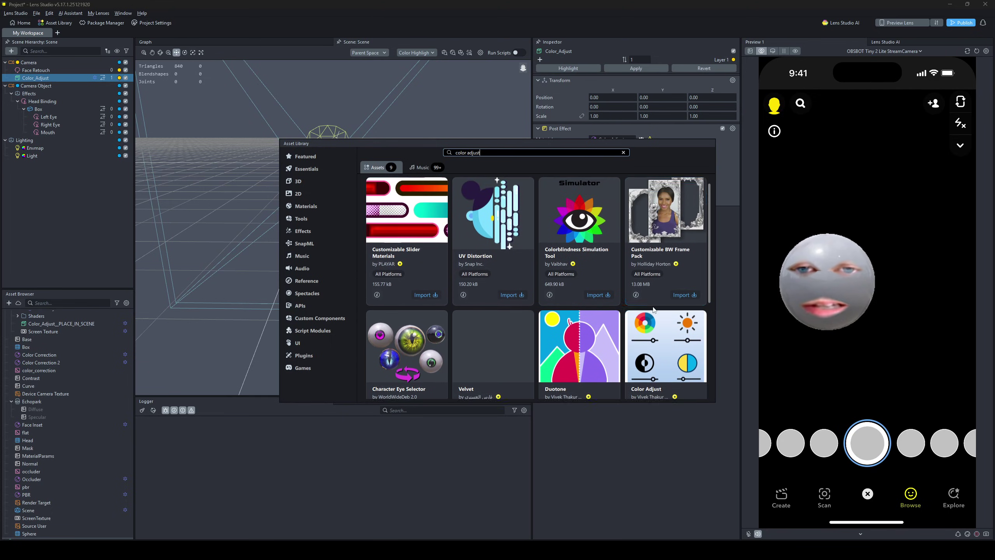
left_click(575, 137)
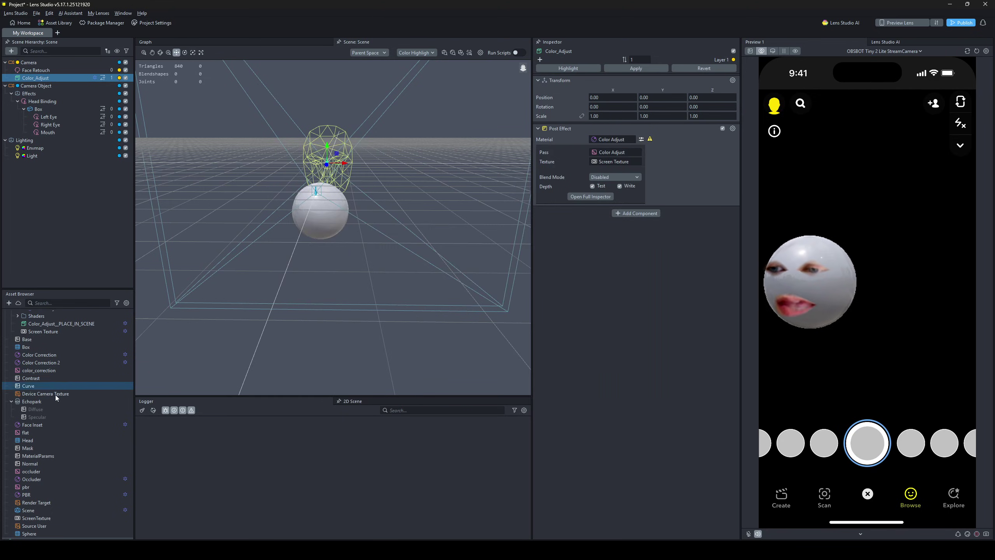
Try a higher Lightness in the Color Adjust material's graph parameters and undo the change.
scroll(60, 377, "up", 3)
left_click(61, 340)
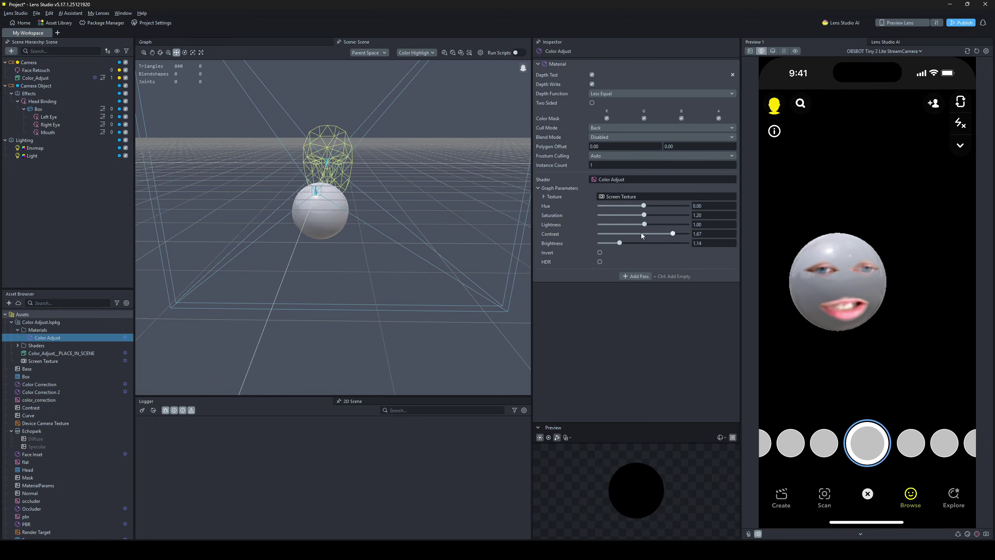
mouse_move(644, 205)
left_mouse_down()
mouse_move(618, 206)
mouse_move(687, 205)
mouse_move(600, 207)
mouse_move(677, 206)
mouse_move(644, 206)
left_mouse_up()
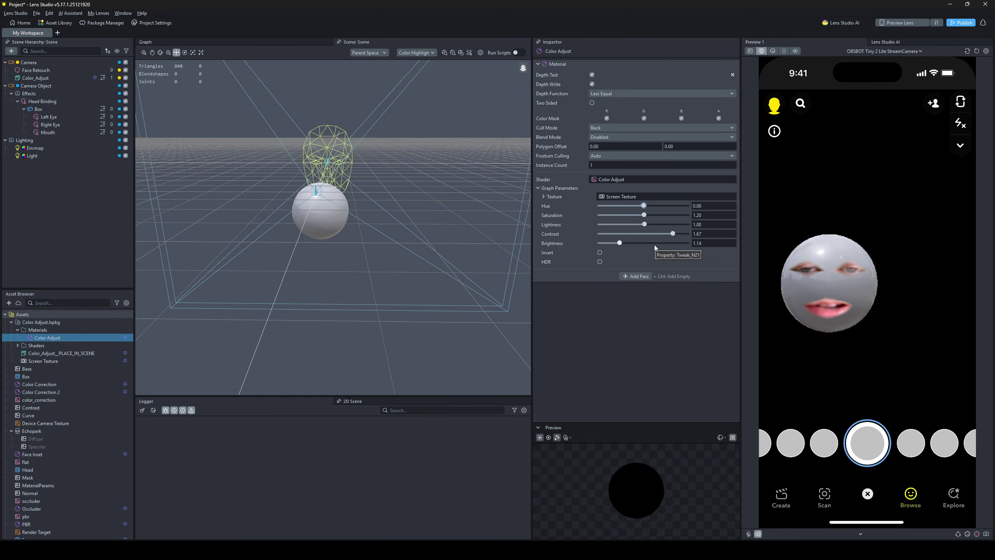
left_click_drag(644, 224, 661, 226)
key("ctrl+z")
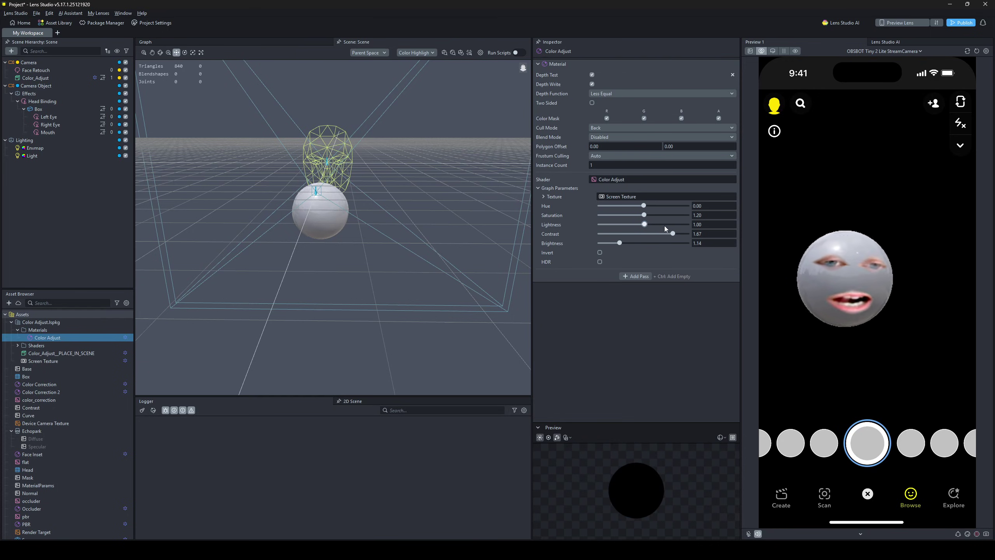
Compare the layer and render order settings of both cameras, Color_Adjust and Face Retouch.
left_click(68, 86)
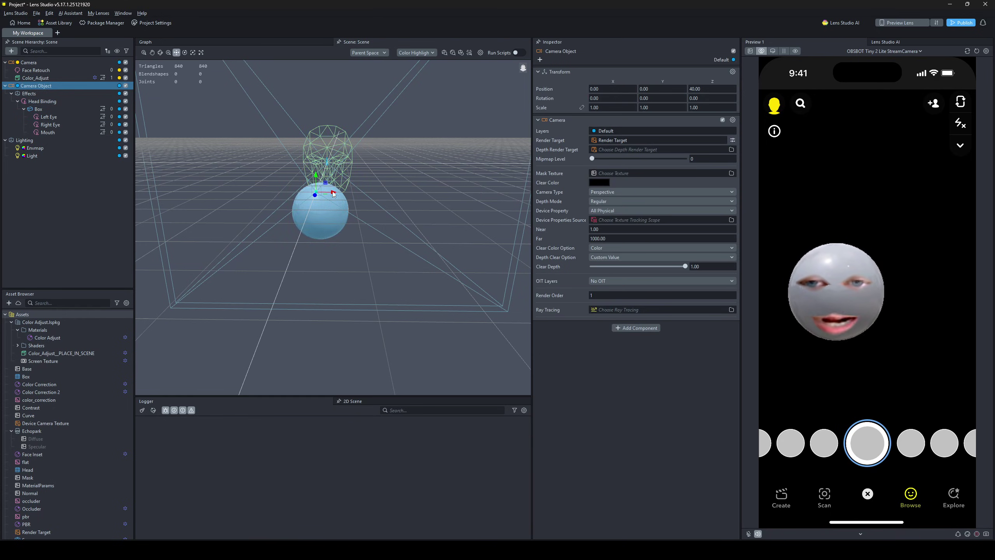
left_click(43, 63)
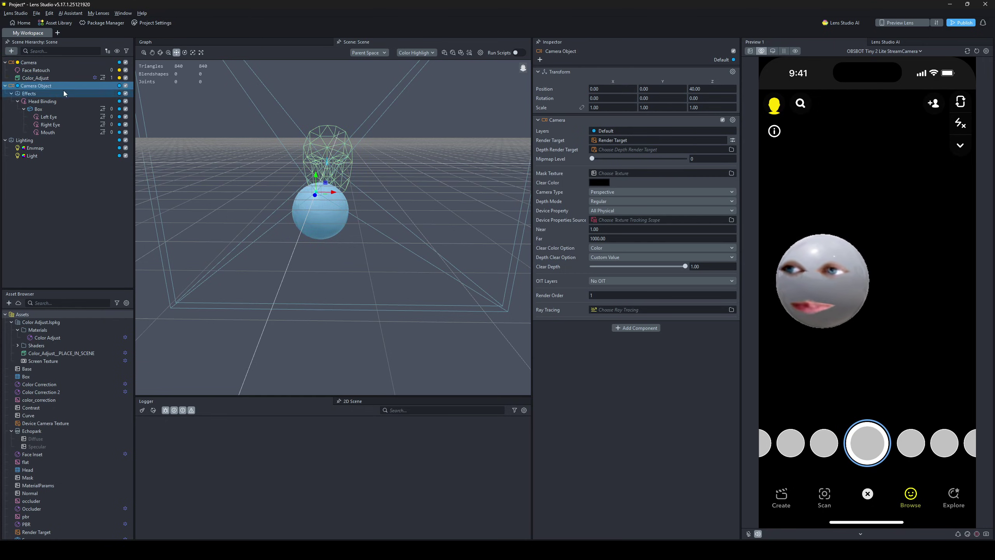
left_click(70, 78)
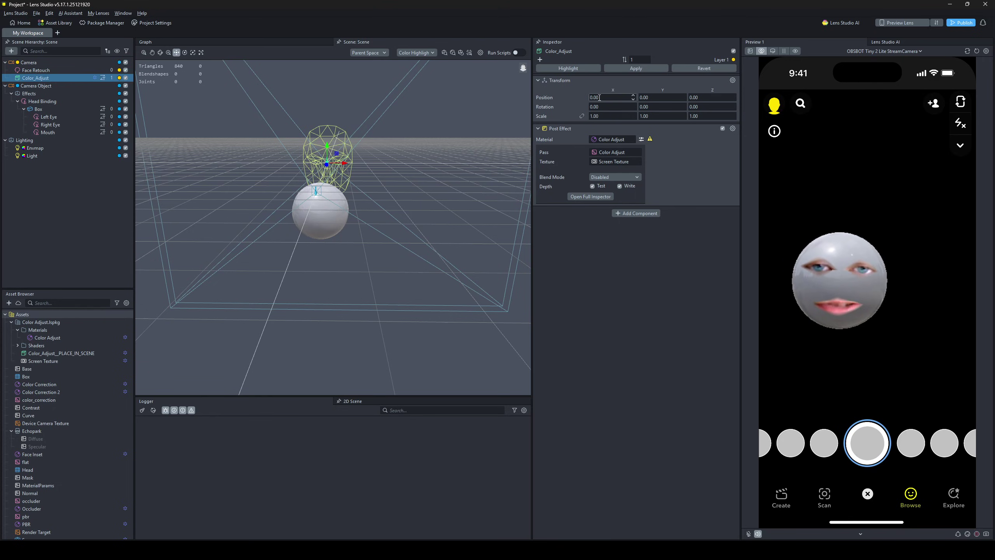
left_click(36, 70)
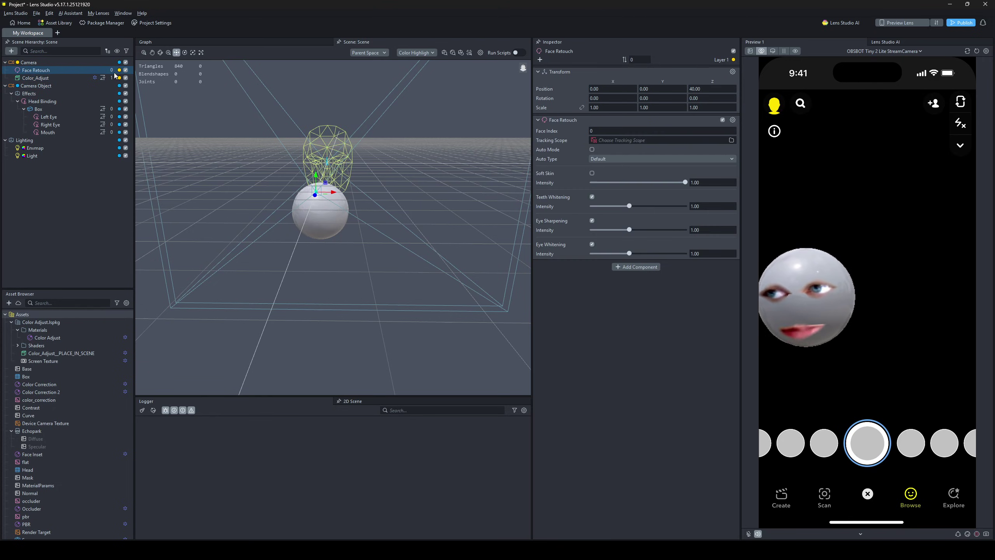
key("Down")
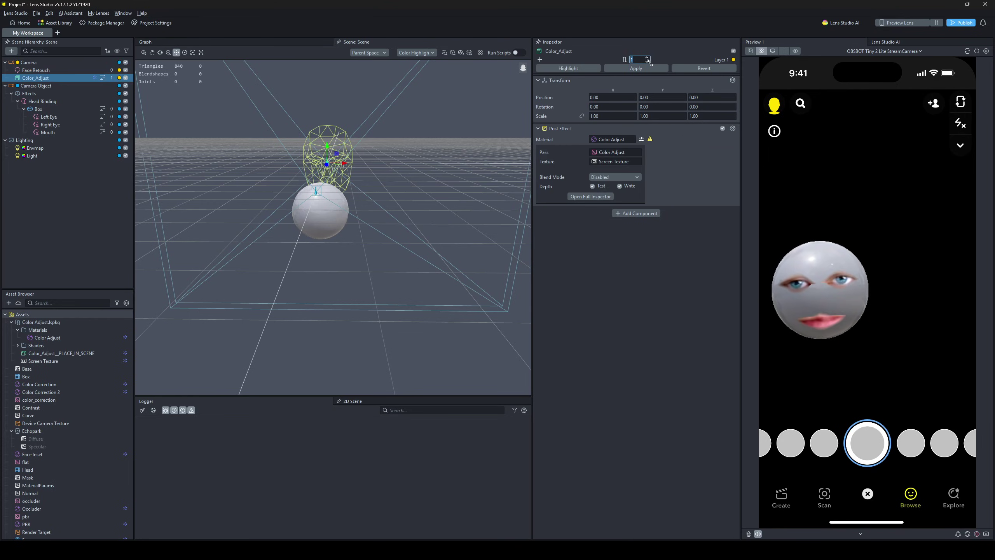
Try Candide Center as the Head Binding's attachment point and switch back to Face Mesh Center.
left_click(82, 86)
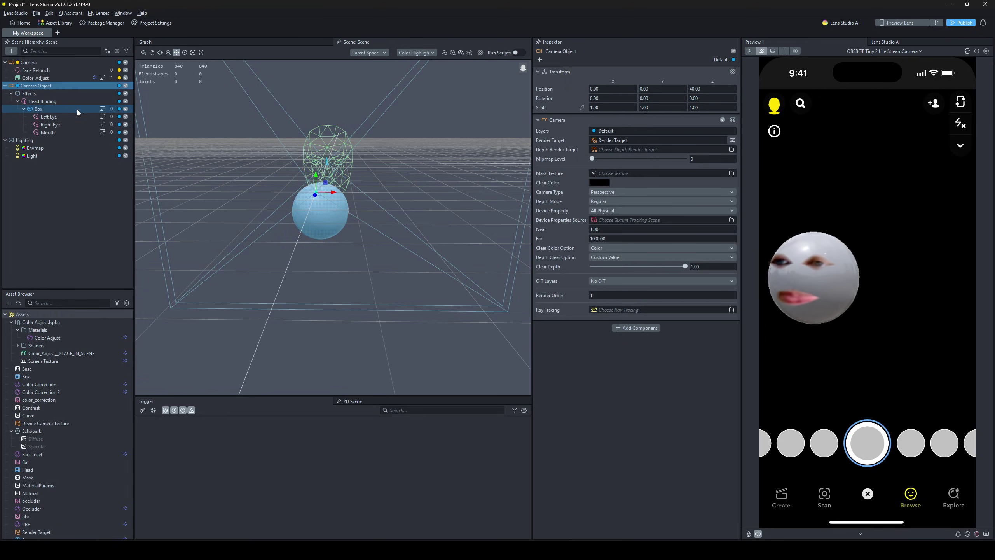
left_click(83, 101)
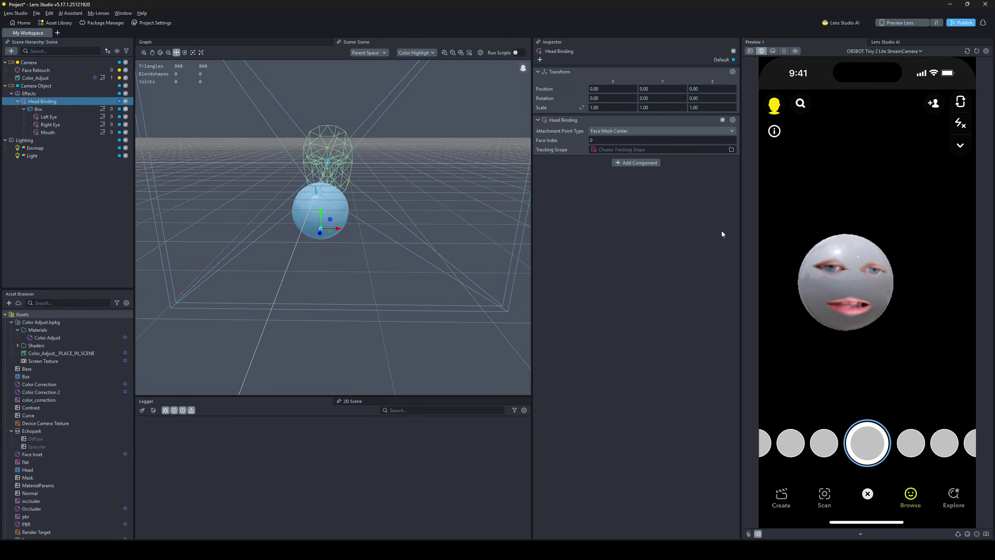
left_click(605, 132)
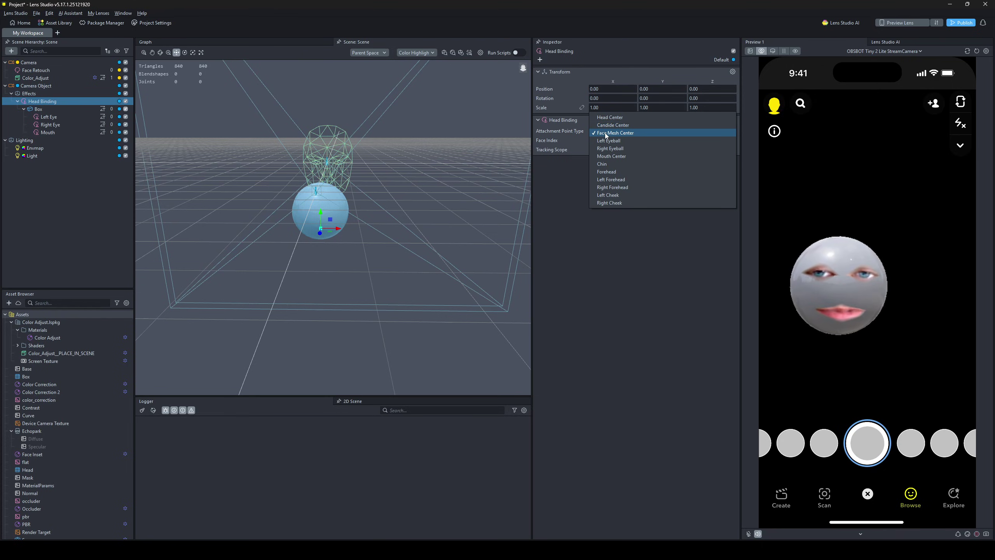
left_click(604, 126)
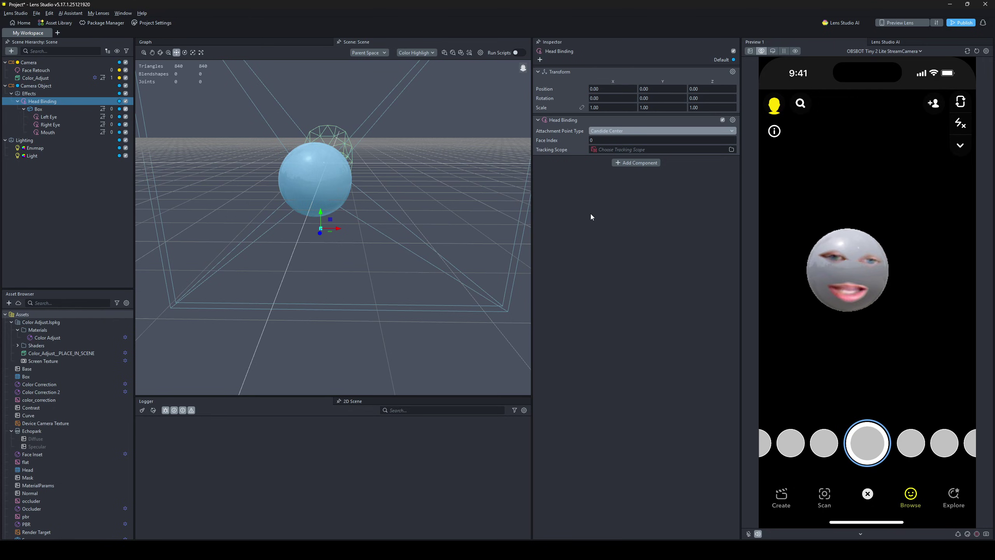
left_click(610, 132)
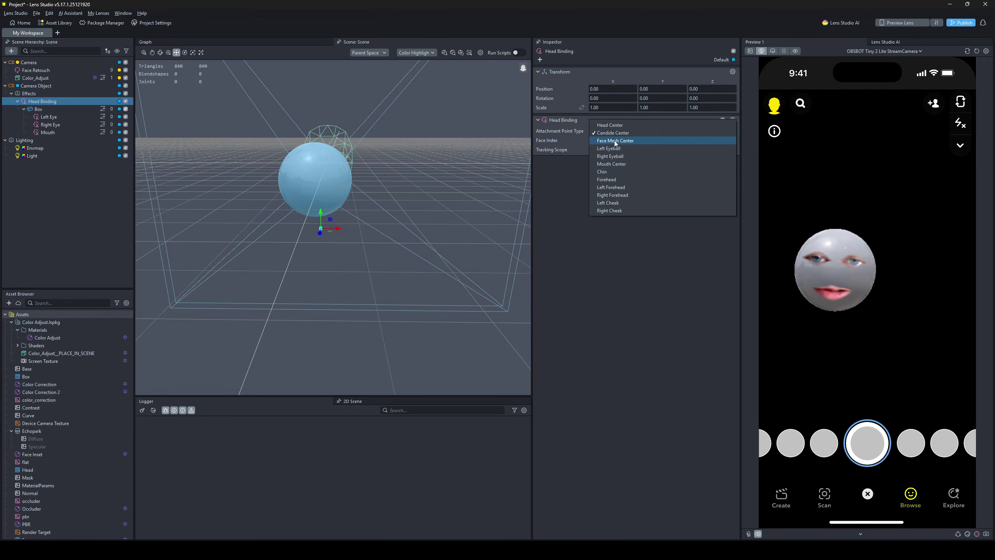
left_click(611, 138)
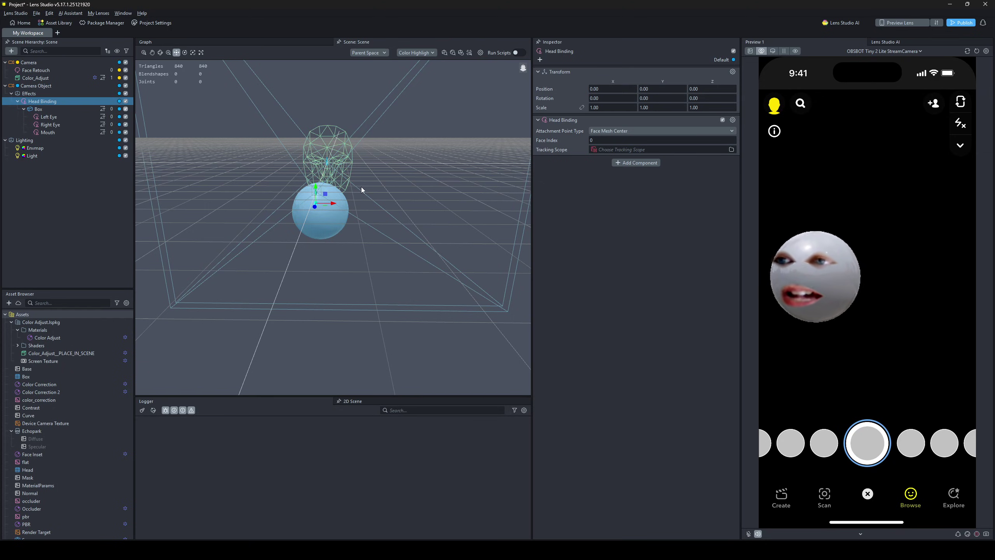
left_click(602, 131)
left_click(646, 364)
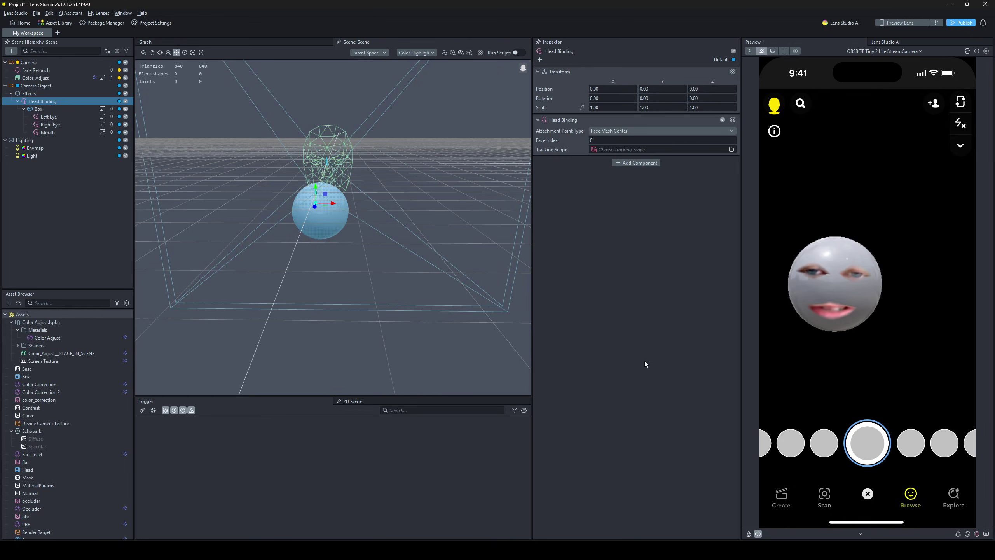
Examine the Box object's position values and its placement relative to the face mesh and camera.
left_click(56, 108)
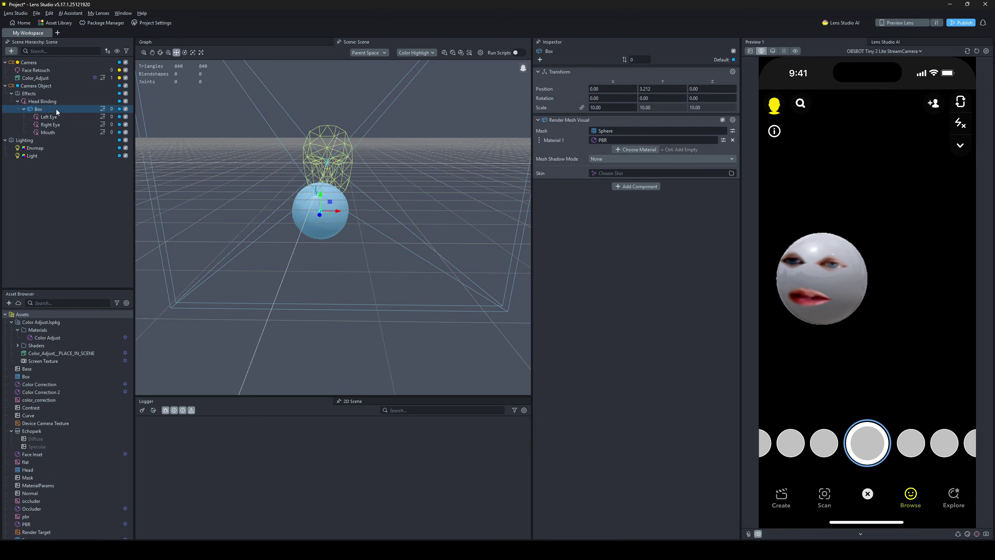
left_click_drag(237, 218, 377, 243, "alt")
key("w")
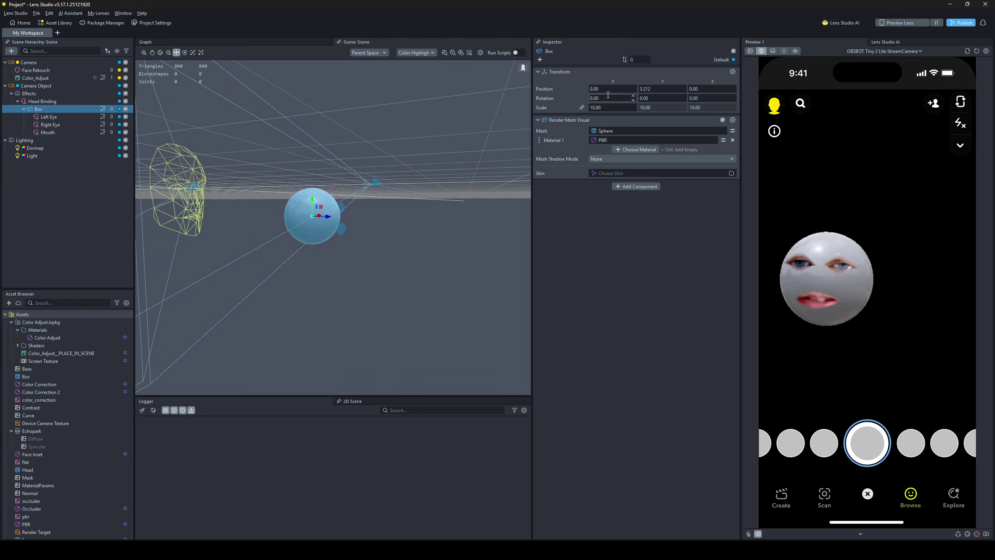
left_click(701, 88)
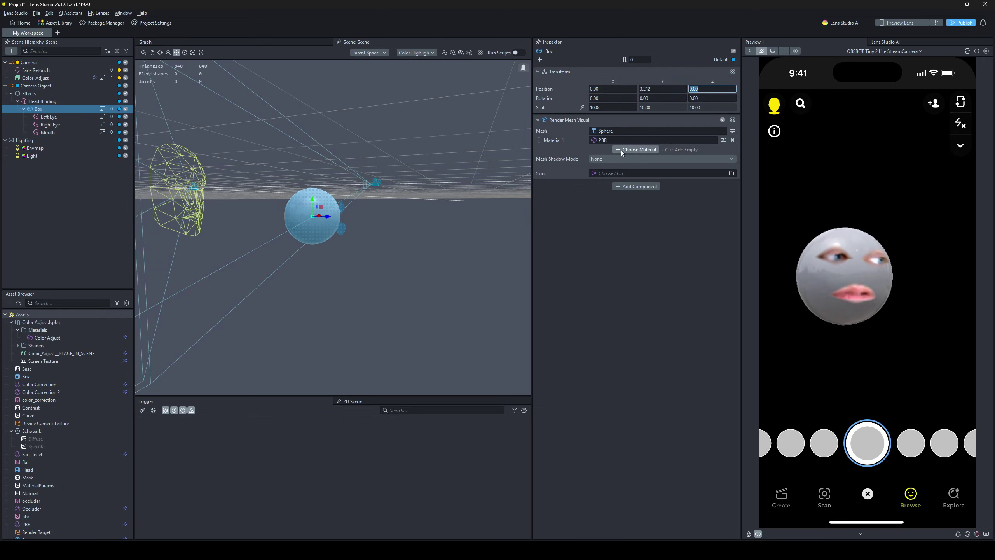
left_click_drag(509, 200, 346, 284, "alt")
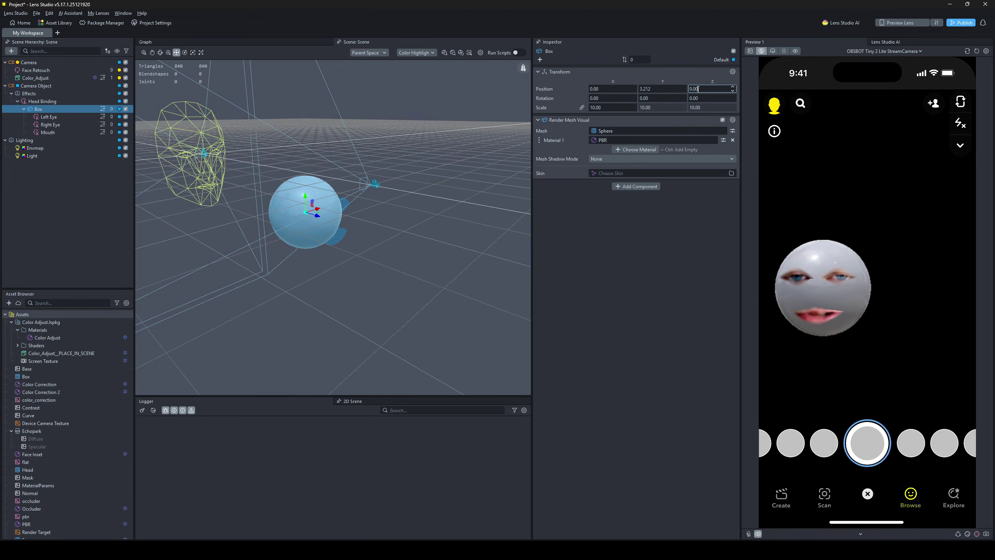
key("ctrl+z")
key("ctrl+shift+z")
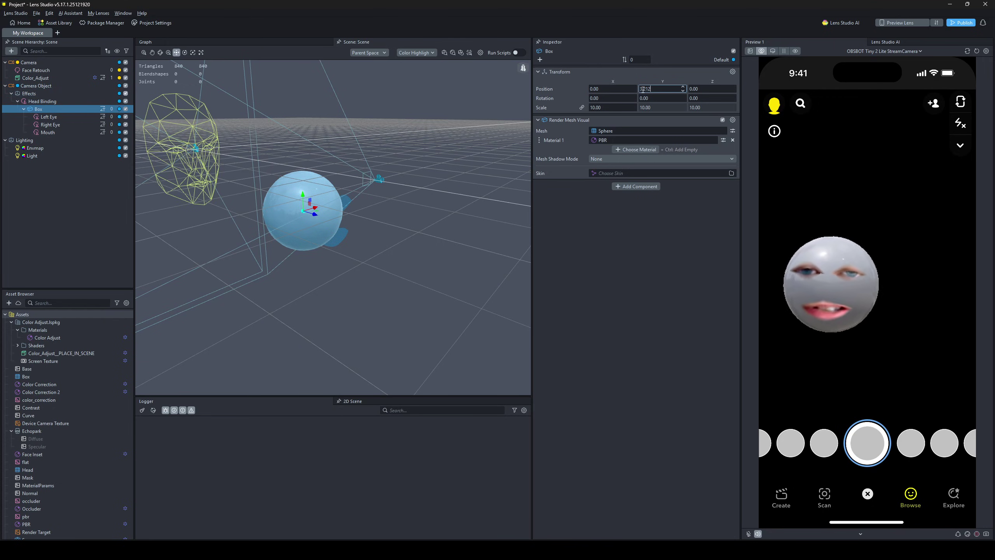
Try a Source Scale X of 2 and then 1 on the Left Eye, Right Eye and Mouth face insets together.
left_click(81, 116)
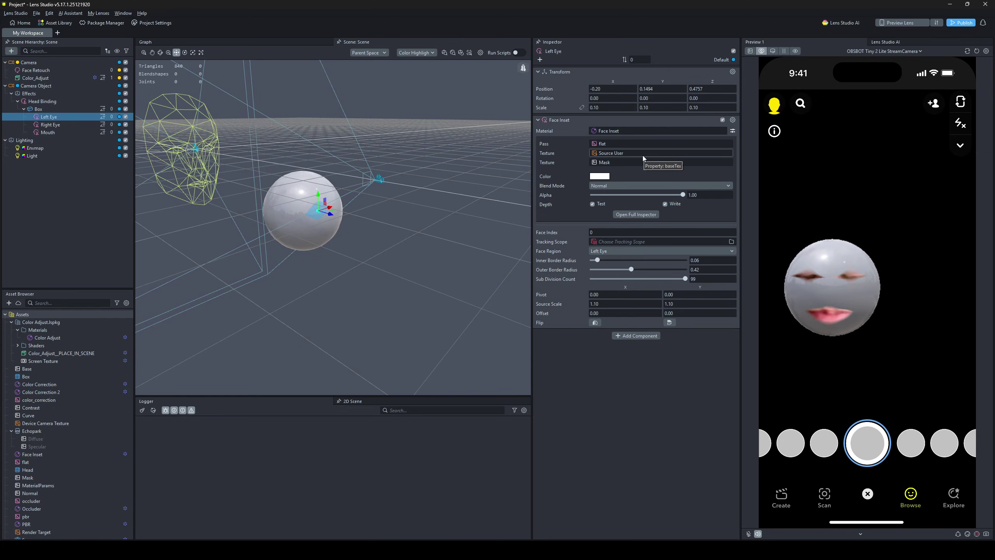
left_click(77, 133, "shift")
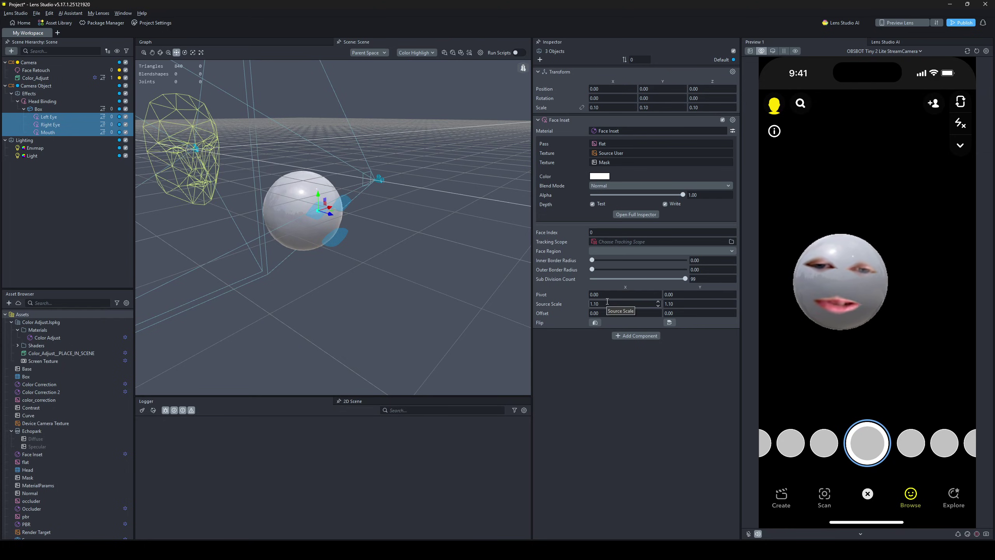
left_click(635, 304)
type("2")
key("Tab")
type("2")
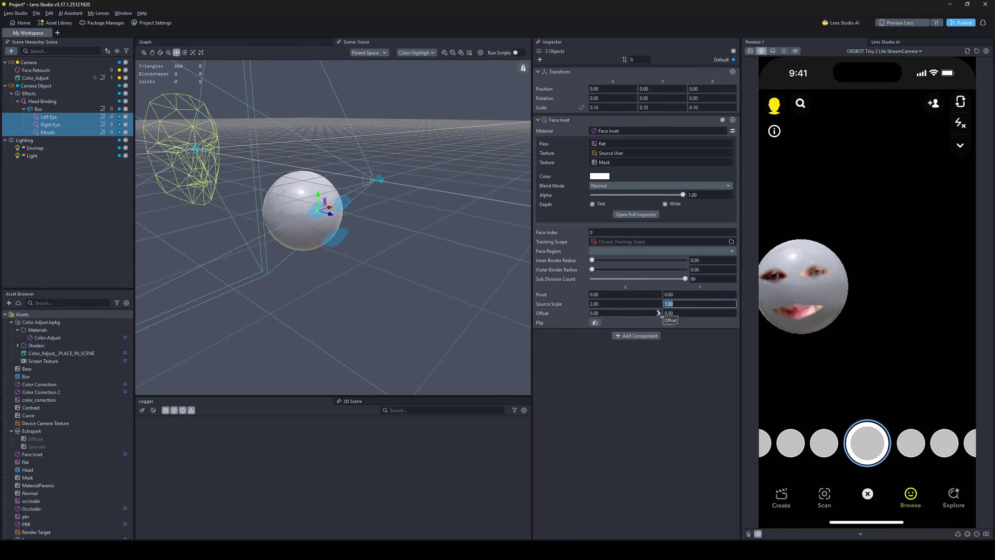
key("shift+Tab")
type("1")
key("Return")
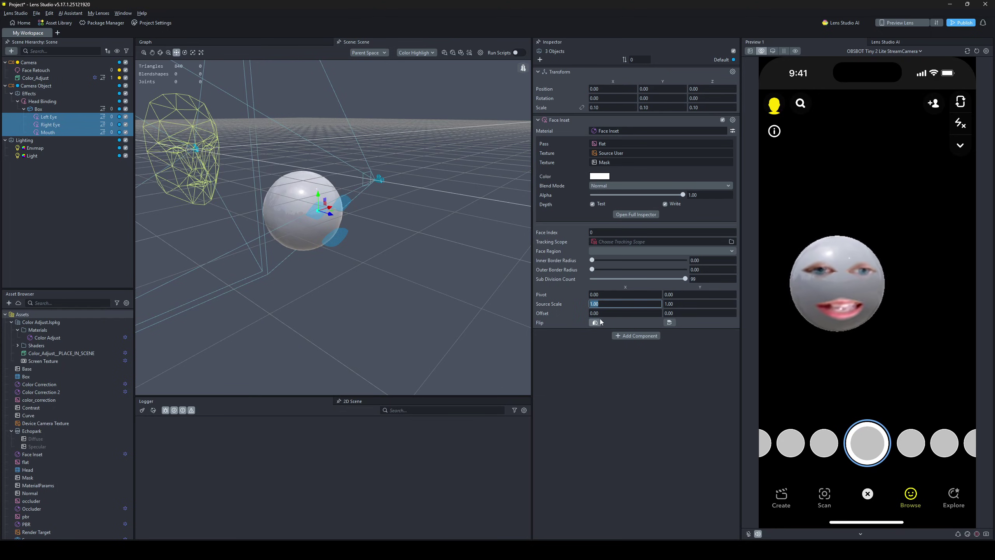
Set the Source Scale of the three selected face insets to 1.1 in both X and Y.
scroll(605, 307, "up", 1)
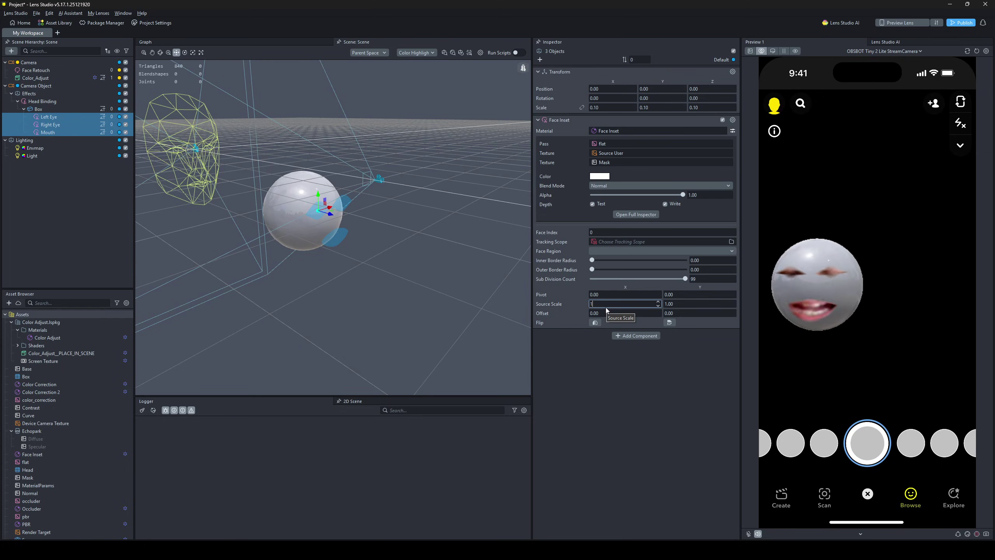
key("Tab")
type("1.1")
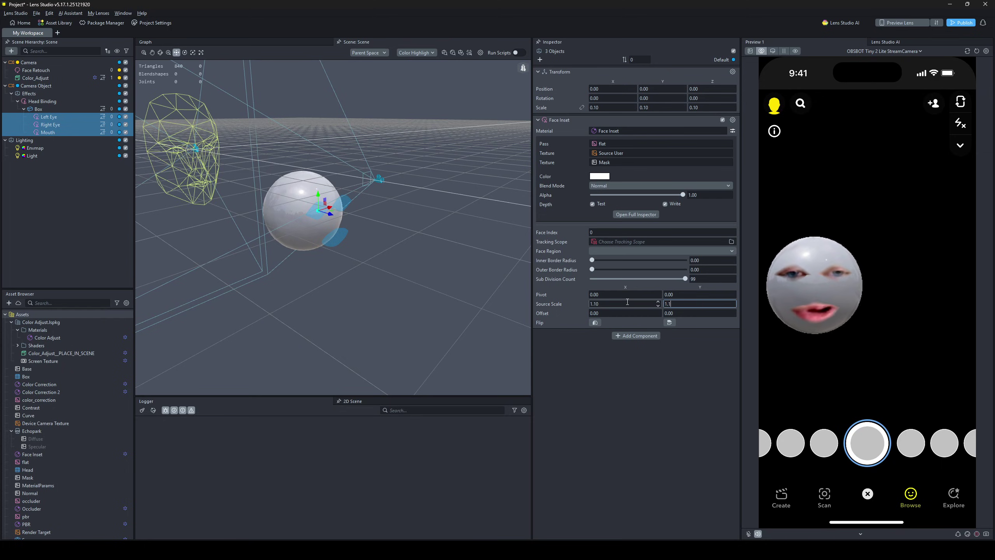
key("Return")
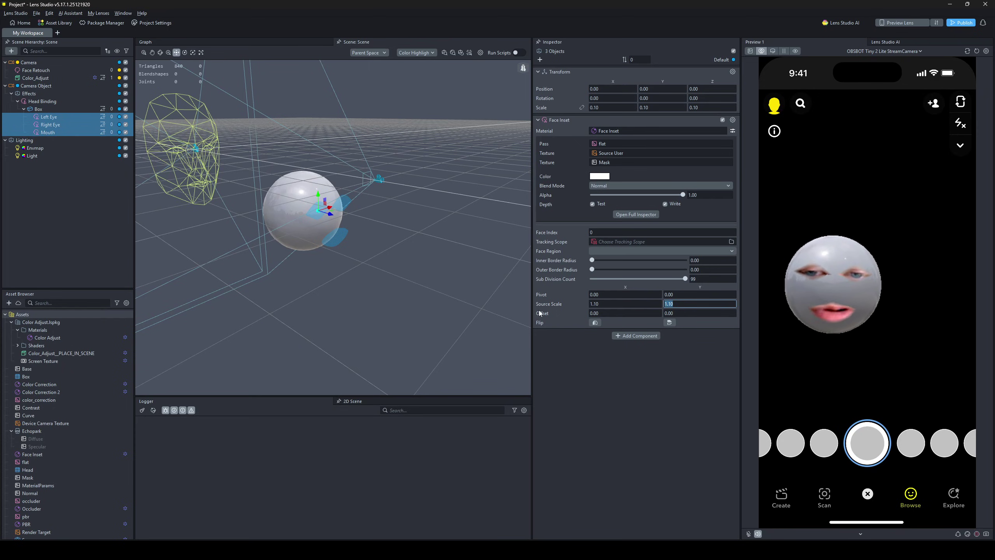
key("Return")
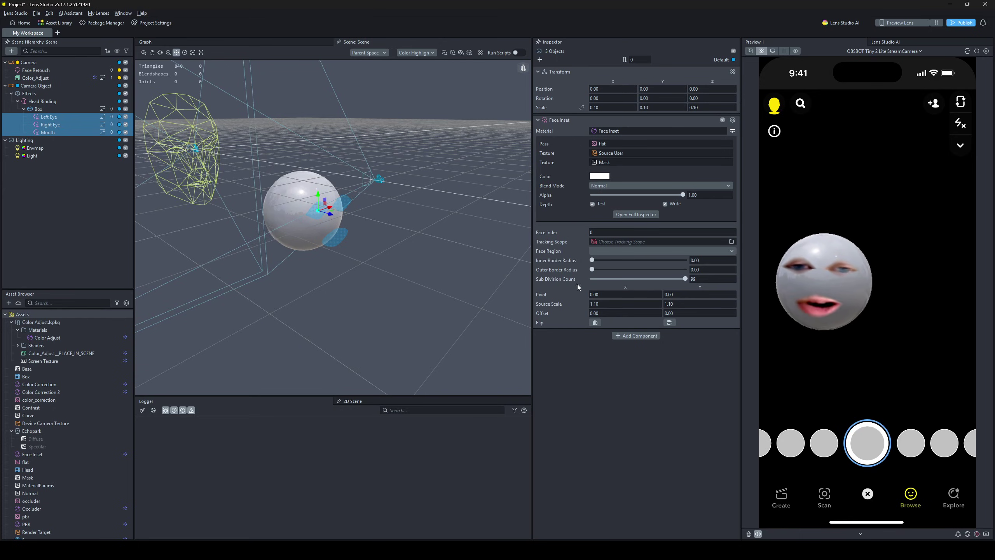
Compare the face region, border radius and position settings of the Left Eye, Right Eye and Mouth insets.
left_click(59, 126)
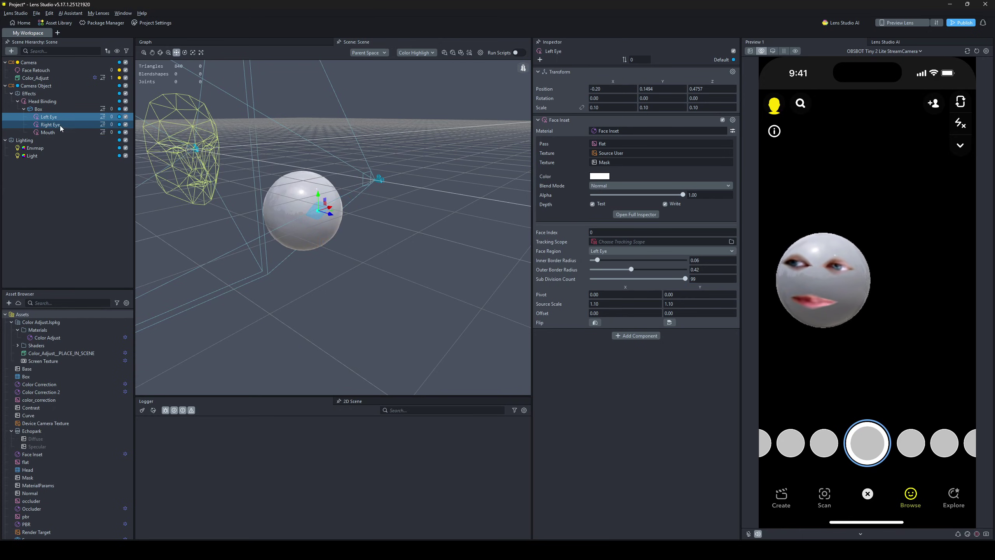
key("shift+Up")
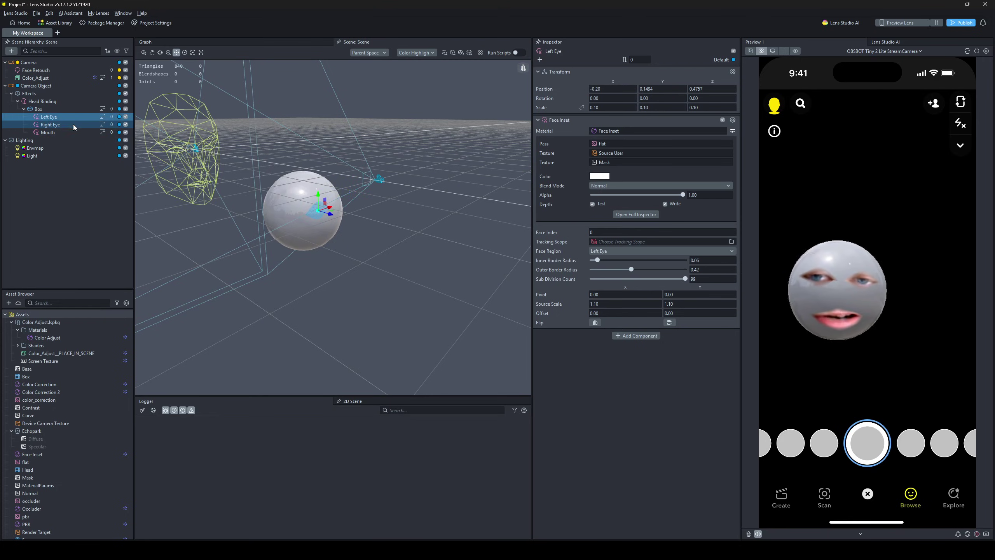
left_click(77, 126)
left_click(77, 134)
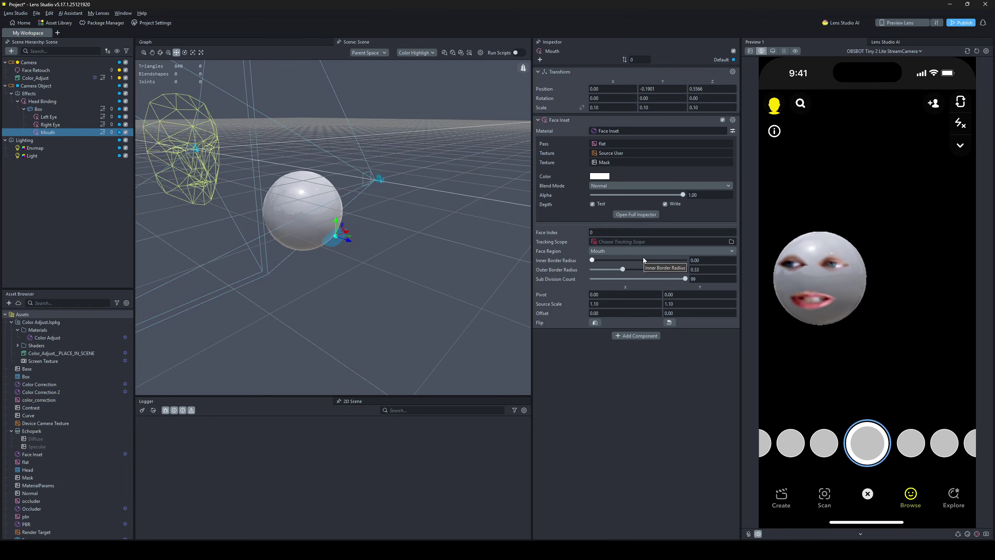
left_click(58, 125)
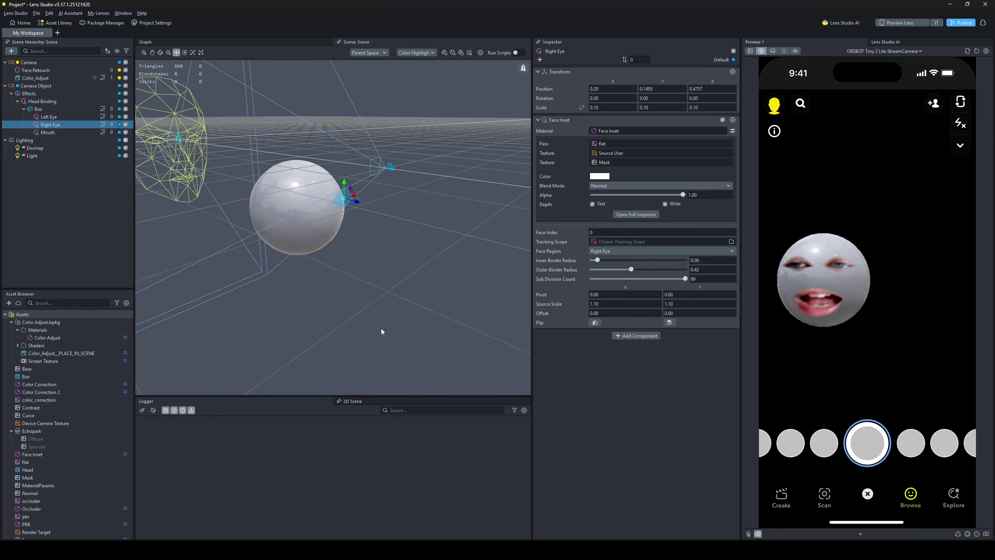
left_click_drag(381, 331, 362, 233, "alt")
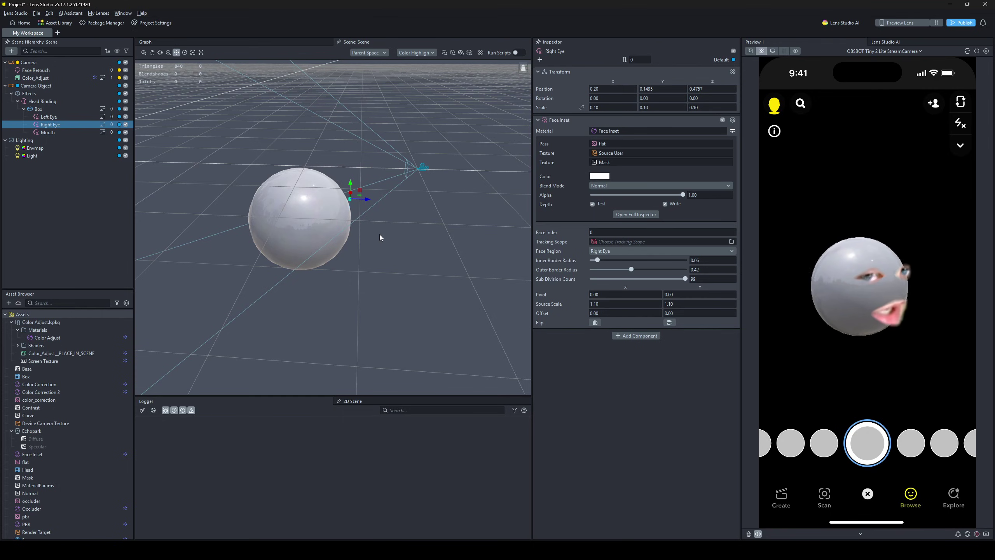
left_click_drag(380, 234, 275, 220, "alt")
Move the Mouth face inset outward from the sphere and set its Z position to 0.6.
left_click(47, 132)
left_click_drag(203, 273, 328, 286, "alt")
right_click_drag(327, 286, 355, 293, "alt")
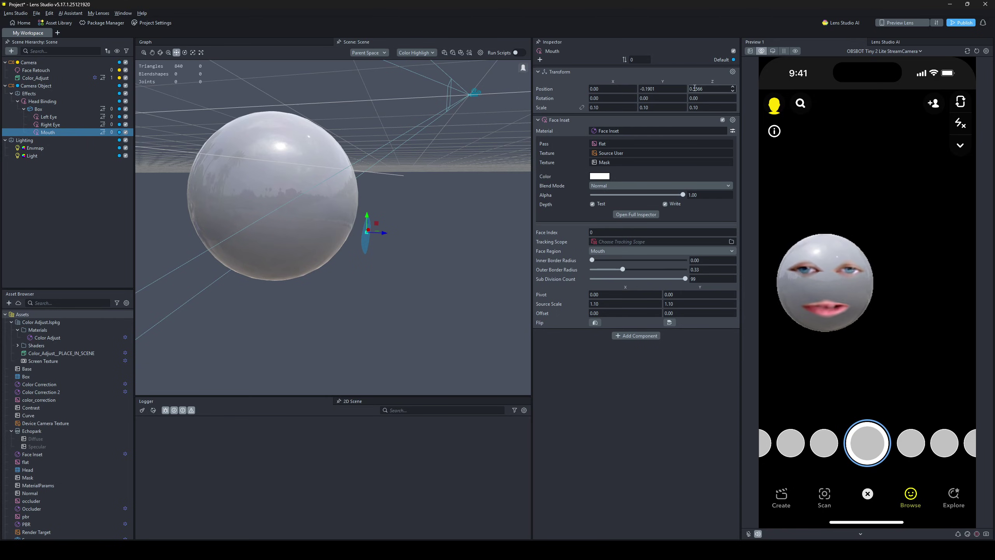
left_click(715, 90)
left_click_drag(399, 282, 395, 306, "alt")
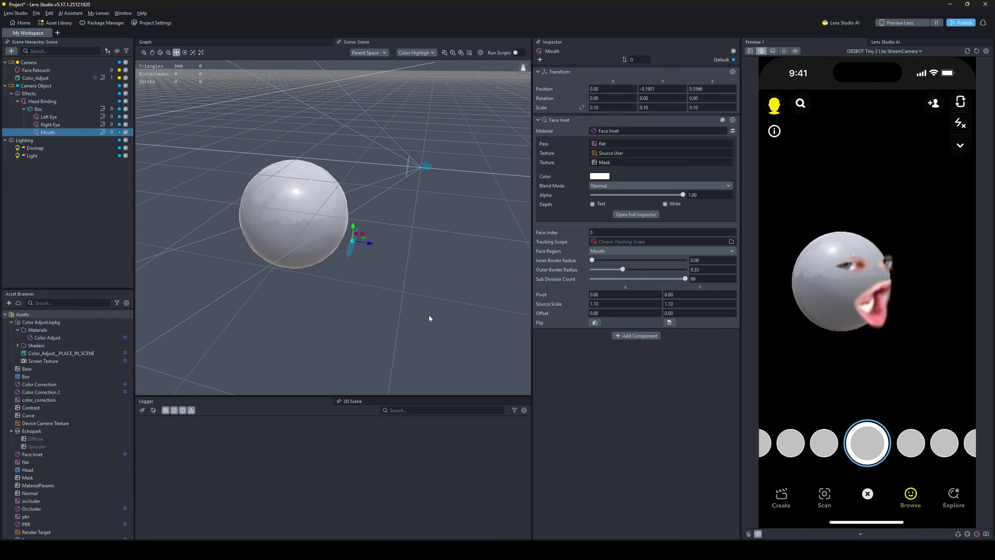
left_click_drag(369, 246, 377, 247)
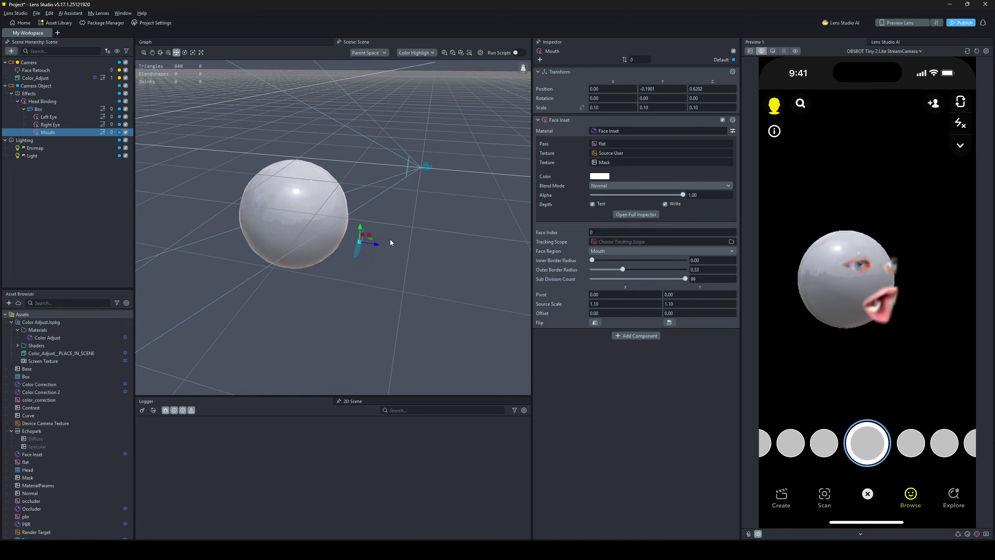
left_click(713, 88)
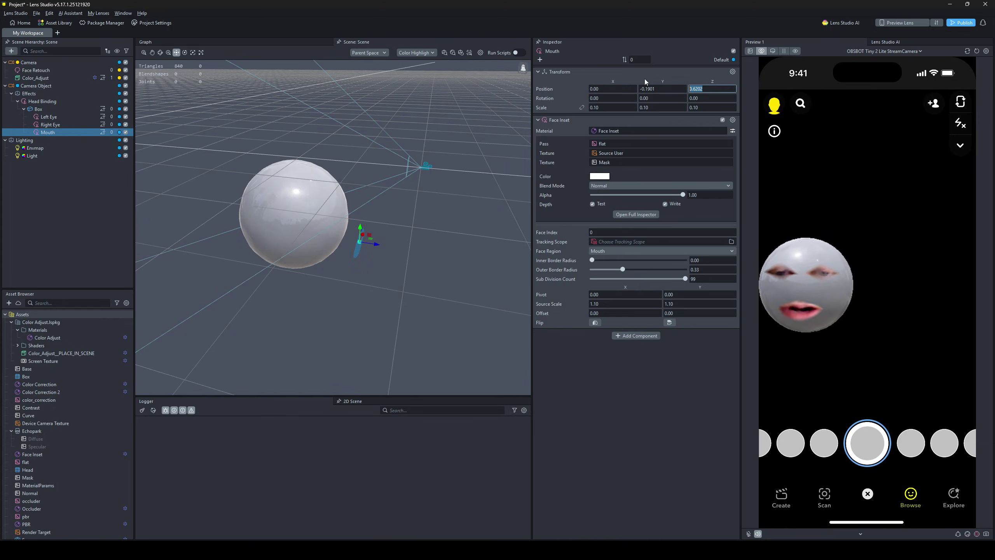
type("0.6")
key("Return")
Check from several angles how the Mouth face inset sits in front of the sphere.
left_click_drag(407, 309, 263, 362, "alt")
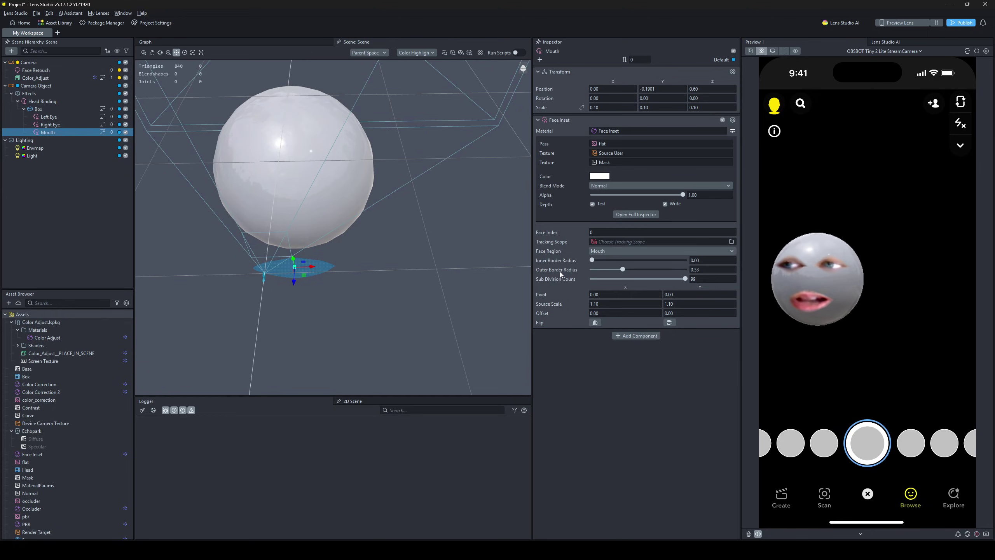
left_click_drag(368, 275, 418, 323, "alt")
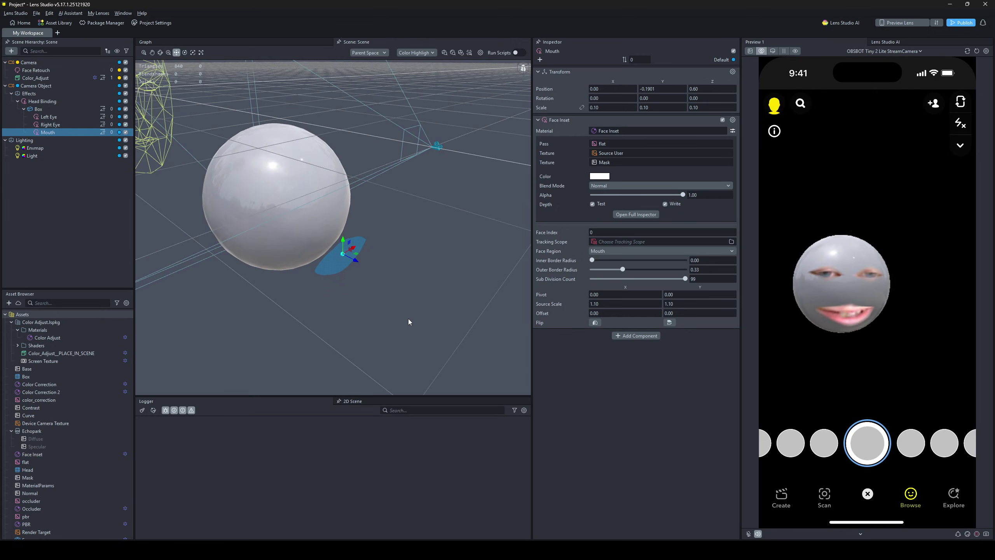
left_click_drag(386, 306, 384, 311, "alt")
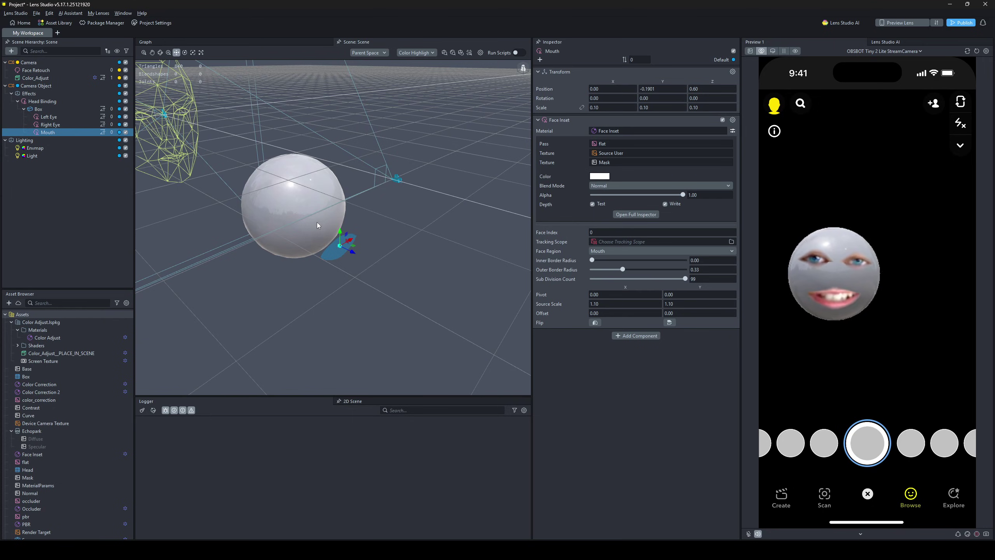
left_click_drag(296, 239, 379, 285, "alt")
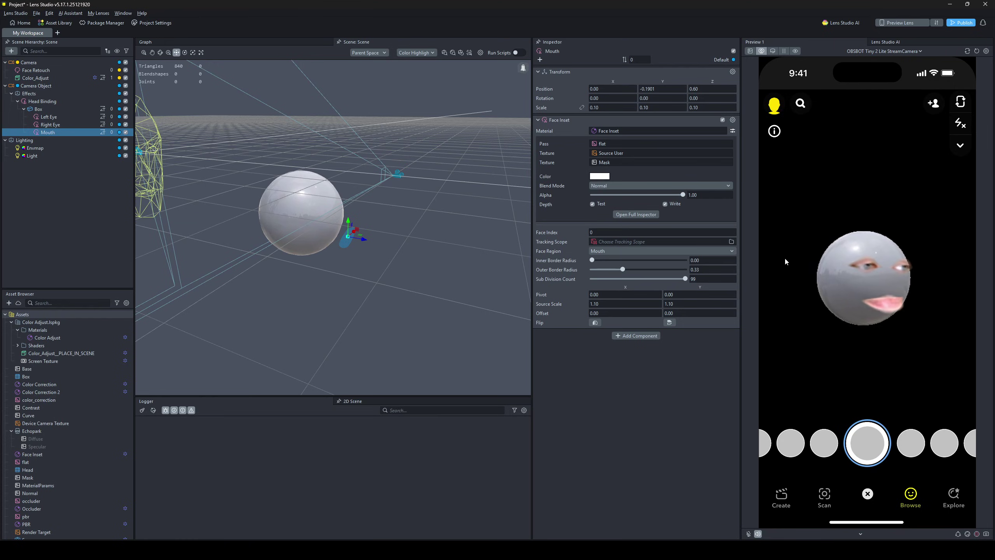